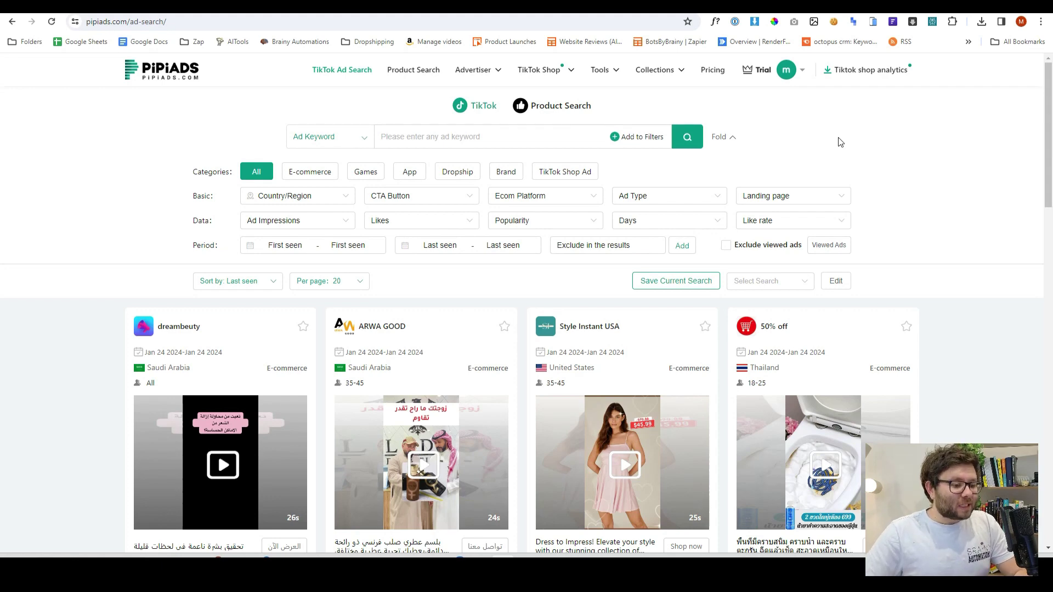
- Filter the ad results to the Games category and scroll through the game ads
drag(1045, 115, 878, 204)
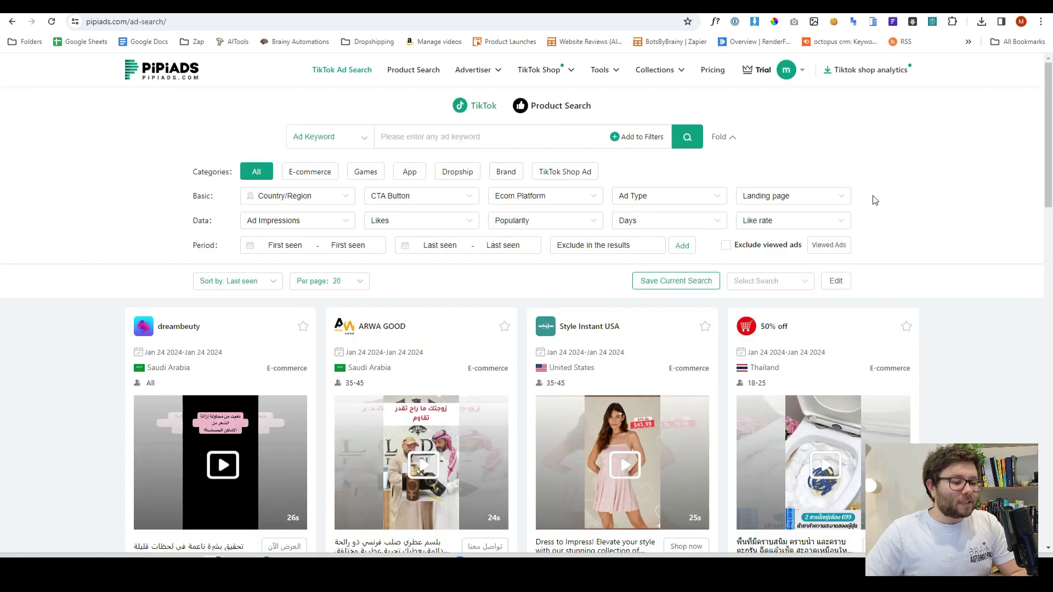
click(362, 174)
scroll(1050, 192, down, 2)
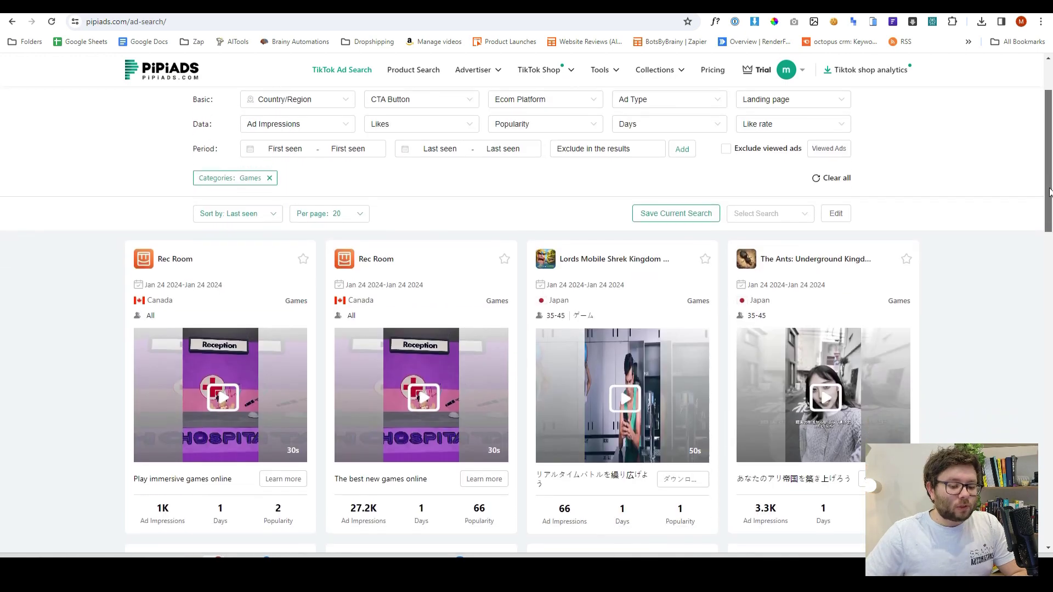
drag(1049, 192, 1049, 230)
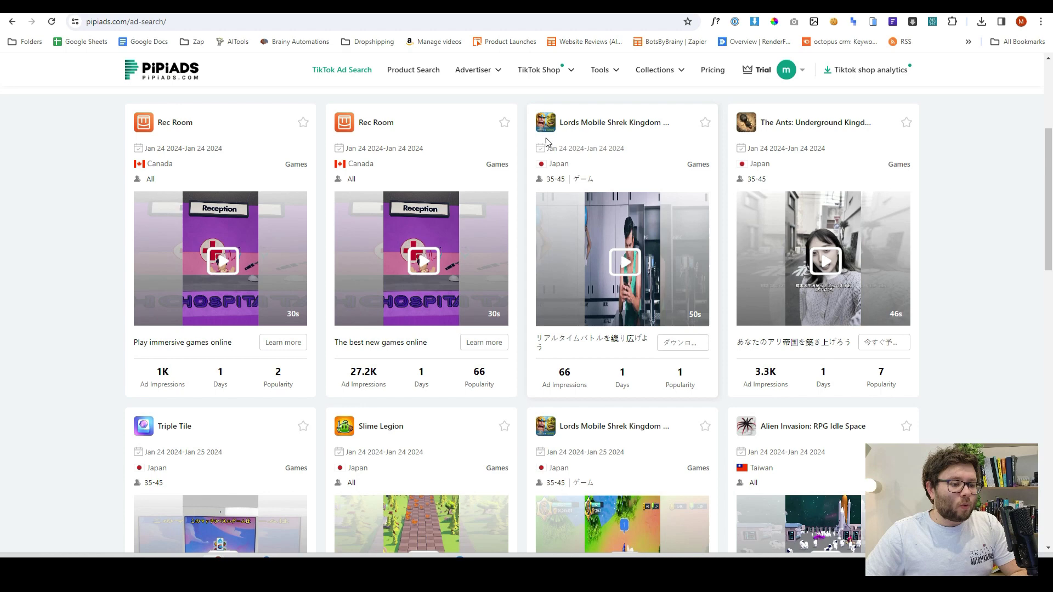
- Bring up the second Rec Room ad's options menu, then scroll back up to the filters
click(376, 122)
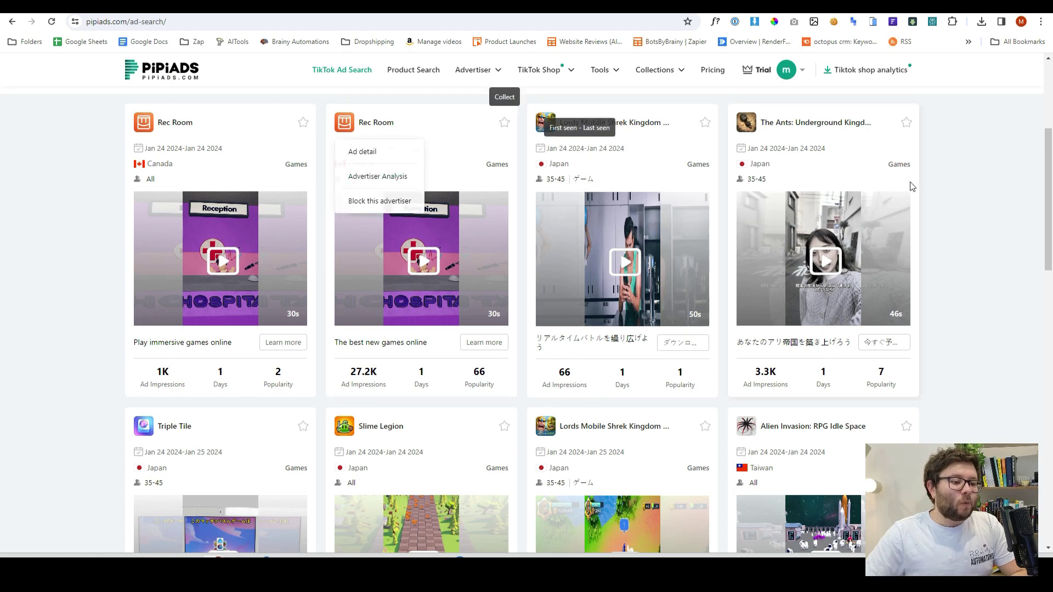
mouse_move(497, 211)
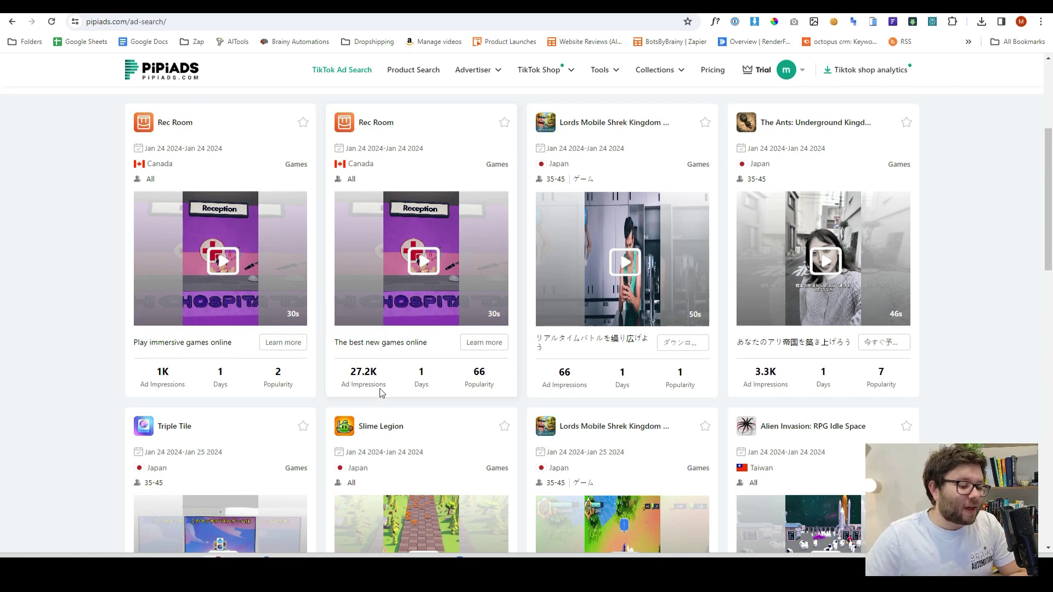
mouse_move(448, 277)
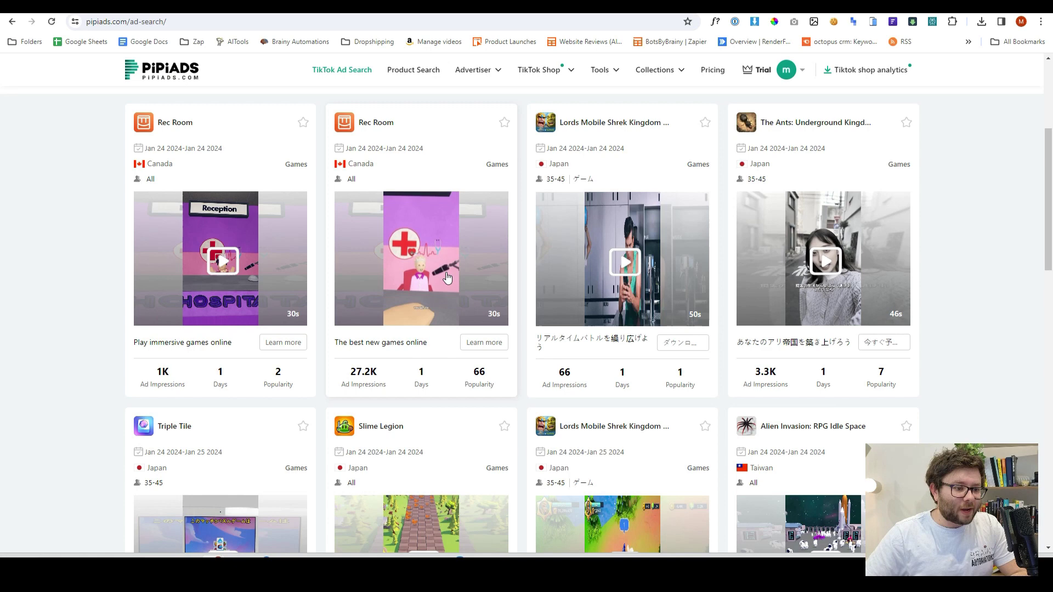
mouse_move(364, 124)
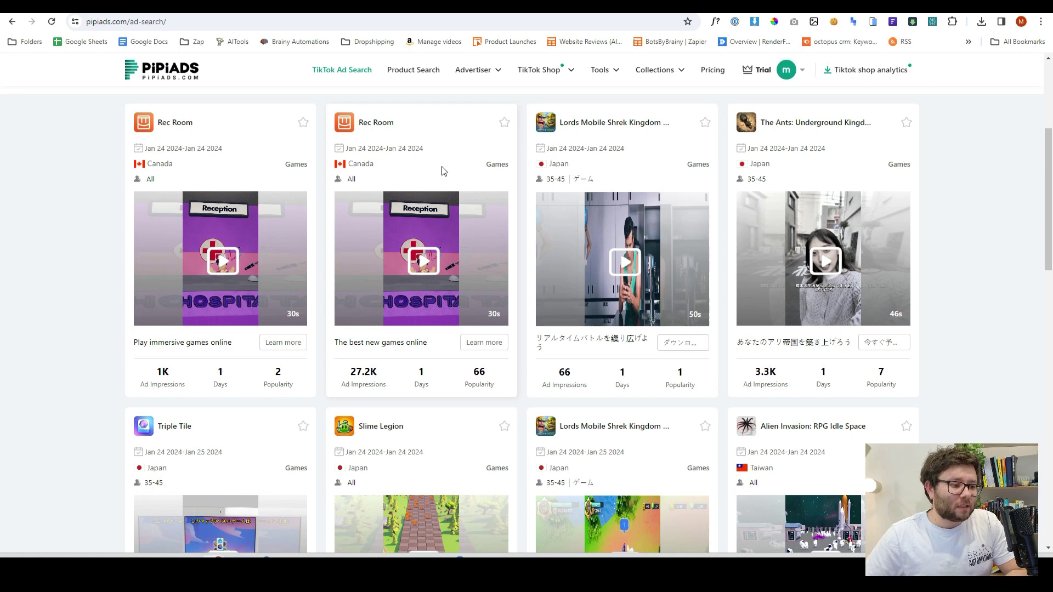
scroll(453, 179, up, 2)
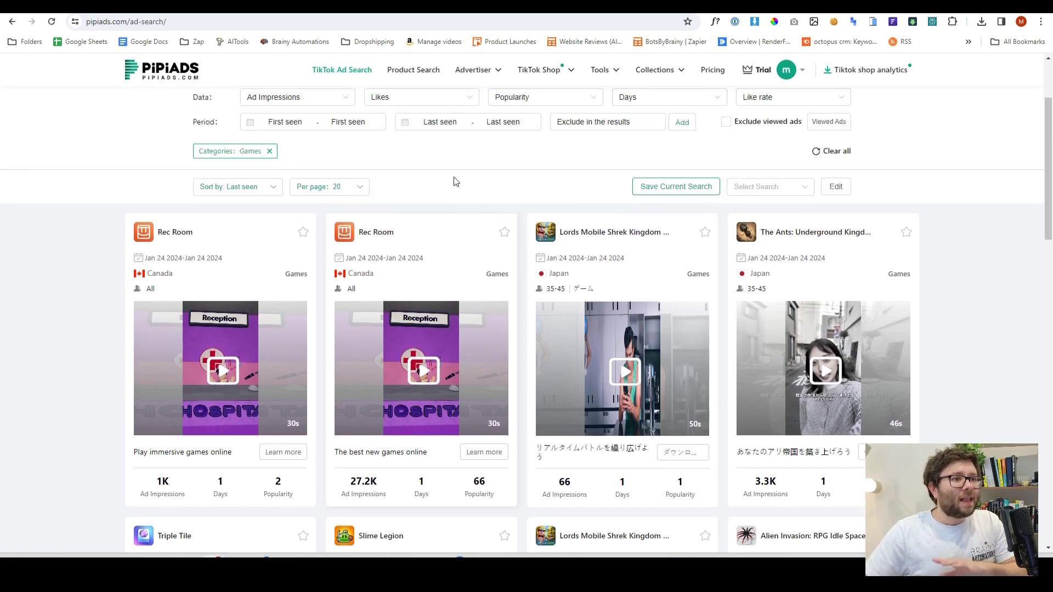
scroll(453, 184, up, 2)
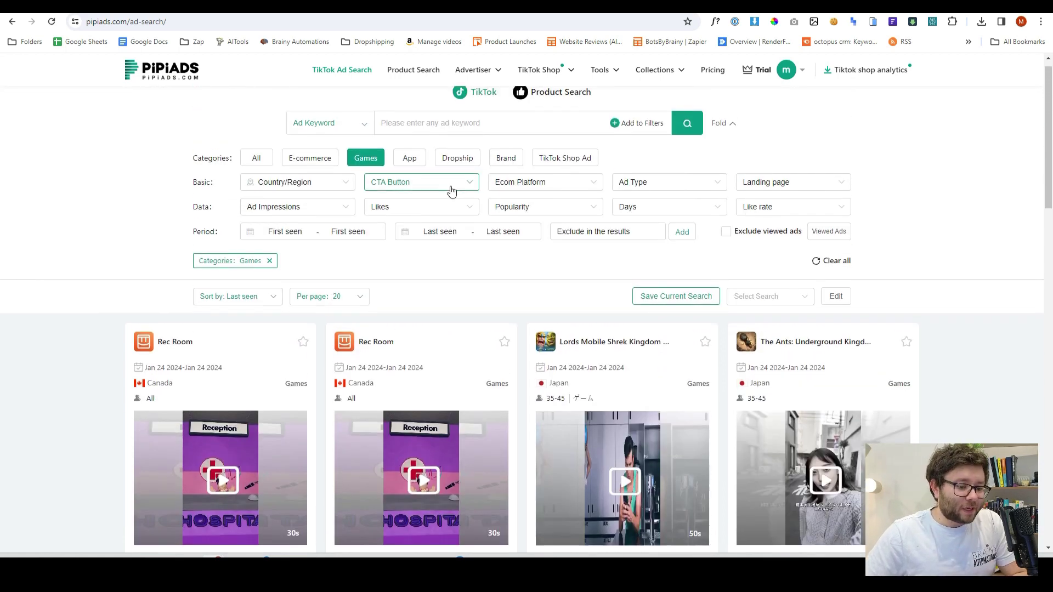
scroll(458, 205, up, 1)
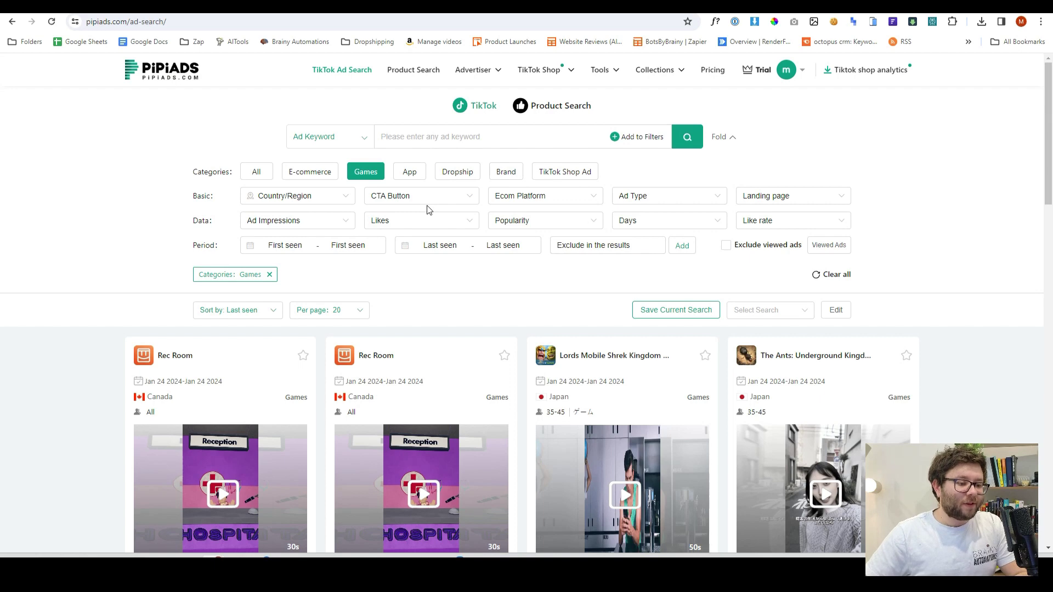
- Limit ads to United States with a Shop now call-to-action button
click(327, 201)
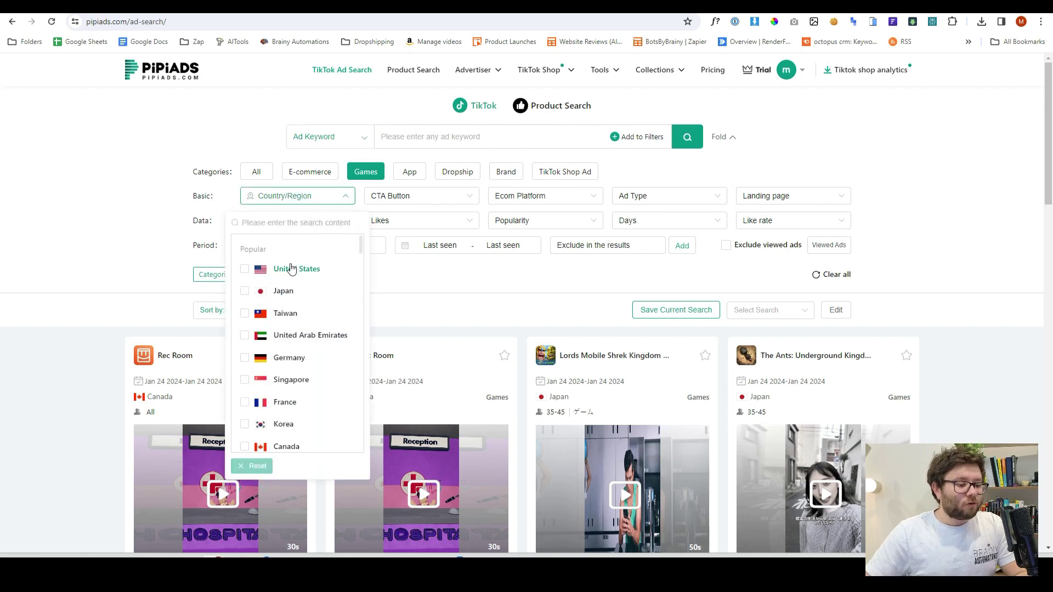
click(291, 269)
click(495, 301)
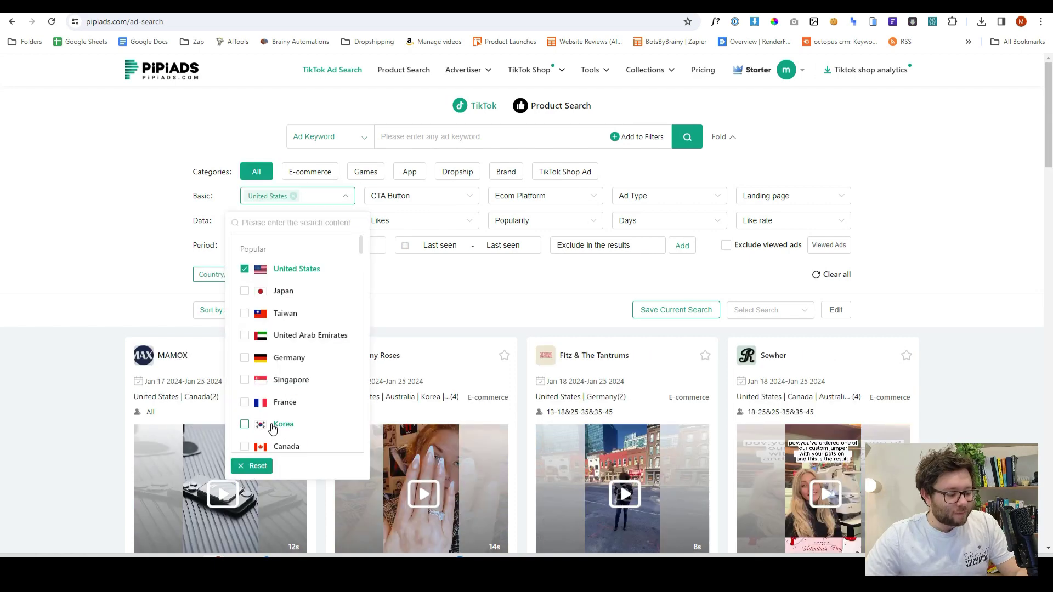
click(413, 197)
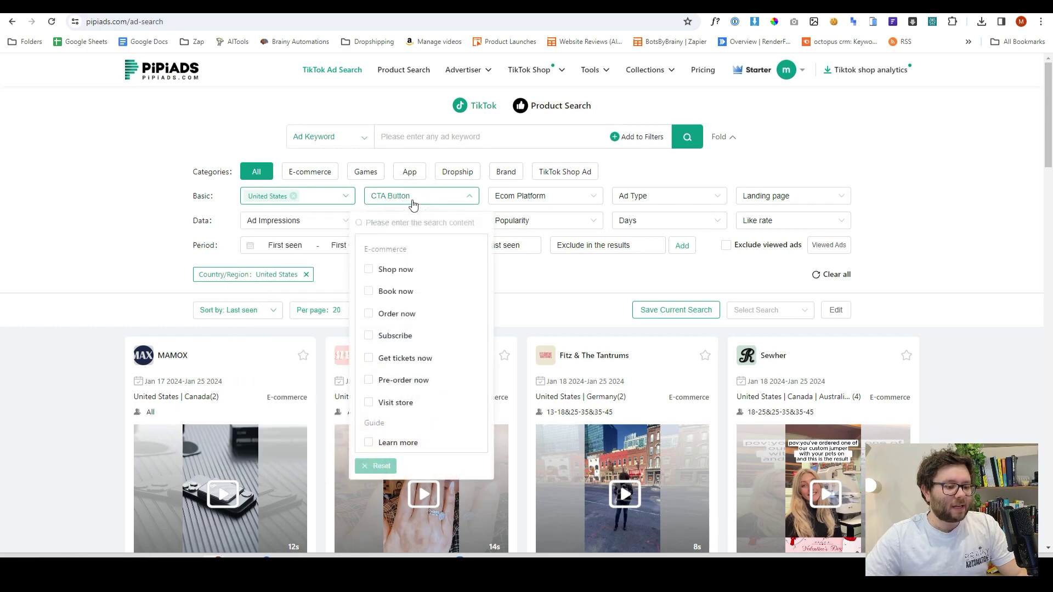
click(399, 270)
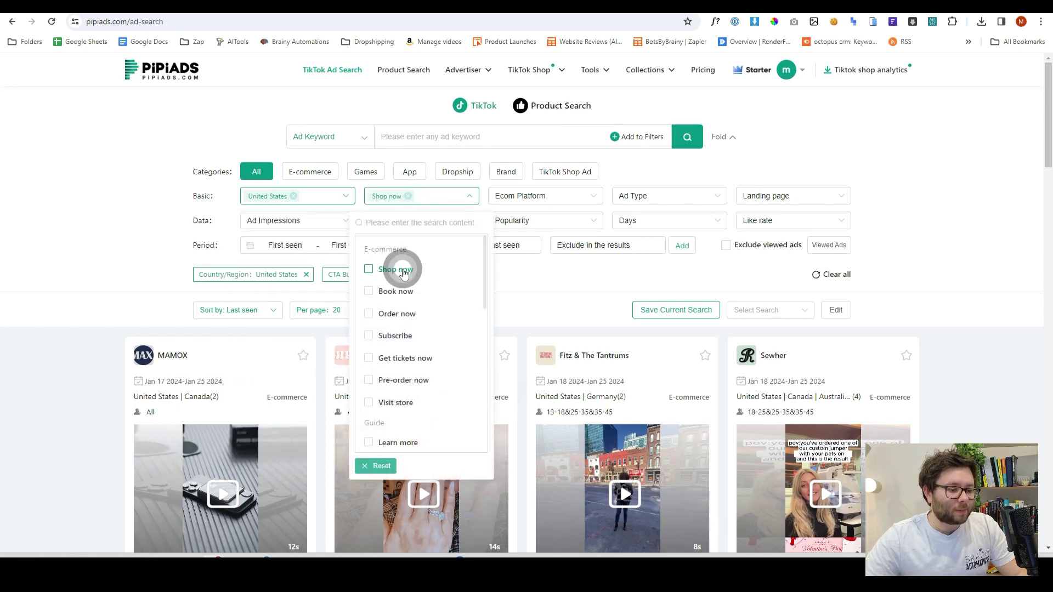
- Add the shopify e-commerce platform filter and scroll through the matching ads
click(555, 197)
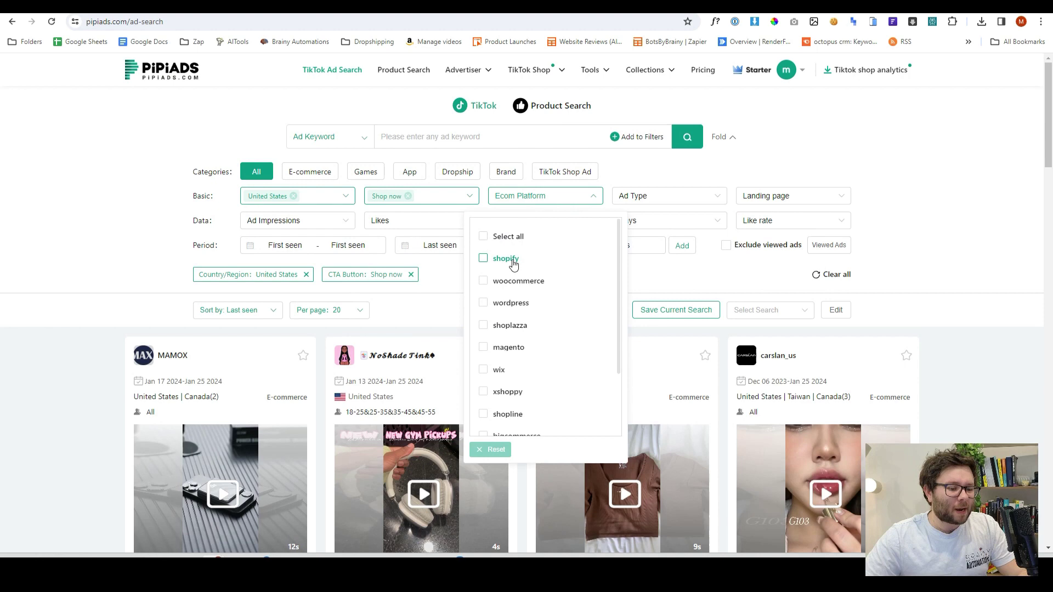
click(483, 259)
click(705, 201)
click(899, 238)
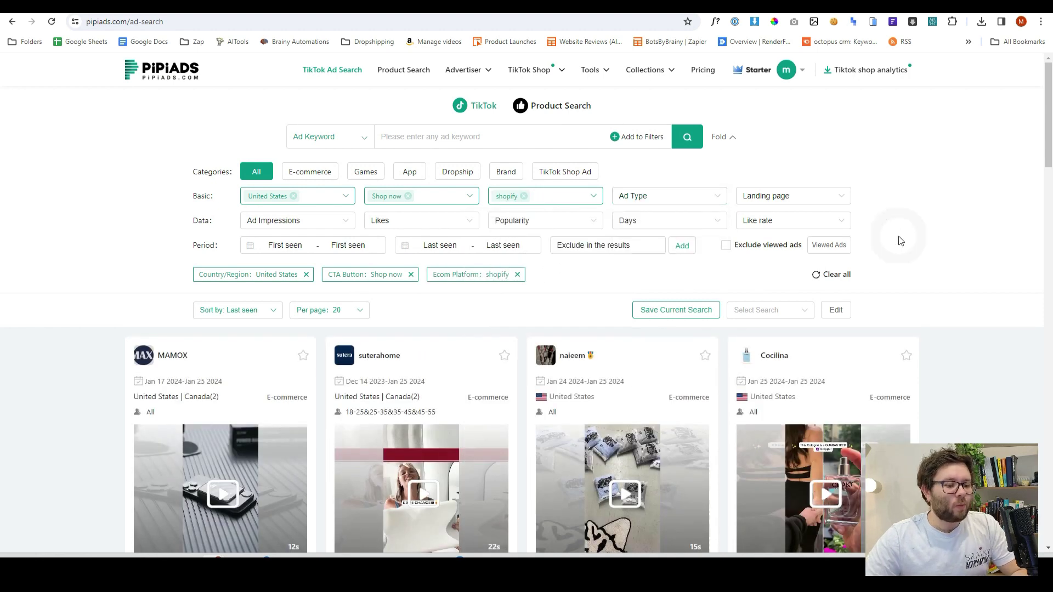
scroll(720, 417, down, 3)
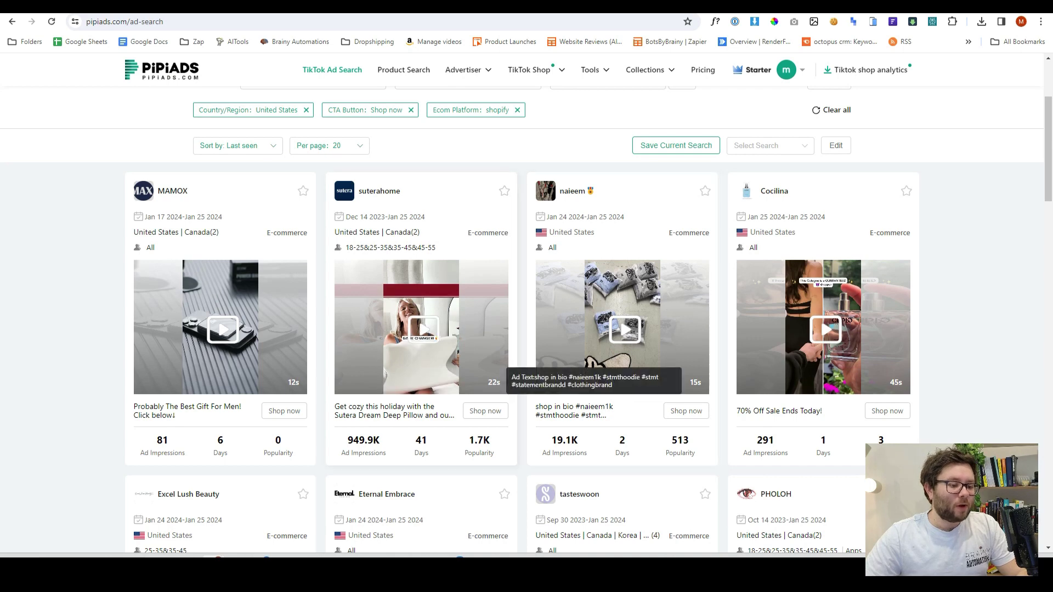
mouse_move(411, 189)
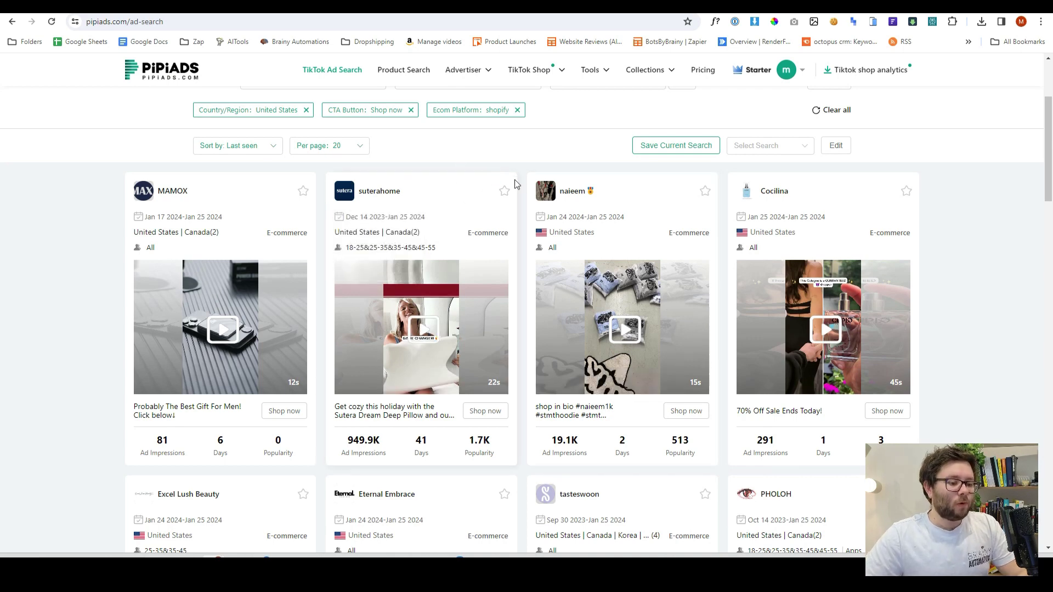
mouse_move(422, 218)
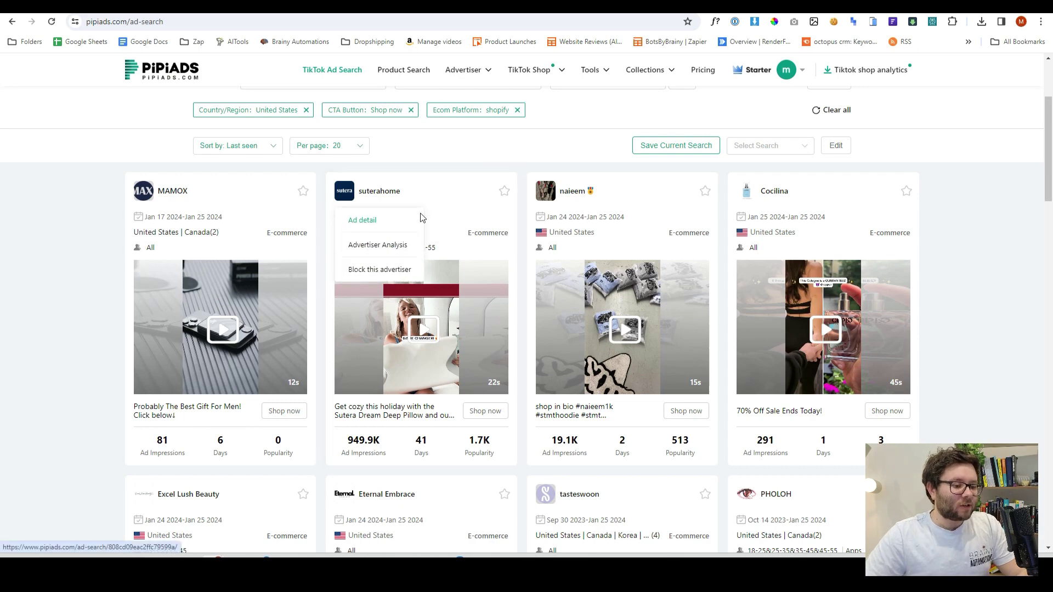
mouse_move(431, 280)
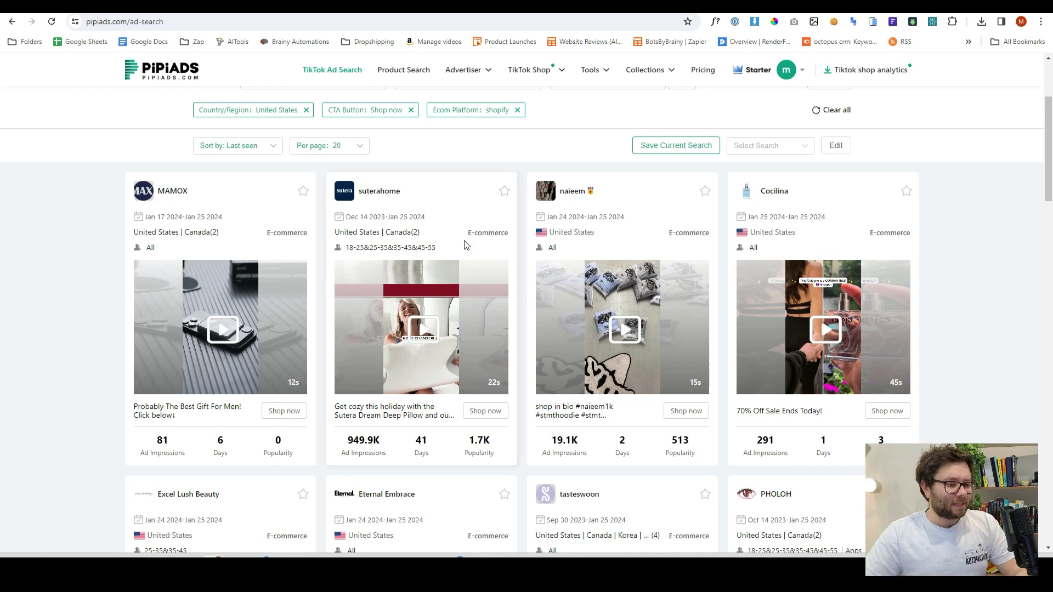
- Open the suterahome ad's details, pause its video and highlight the ad cost and estimated orders figures
mouse_move(375, 203)
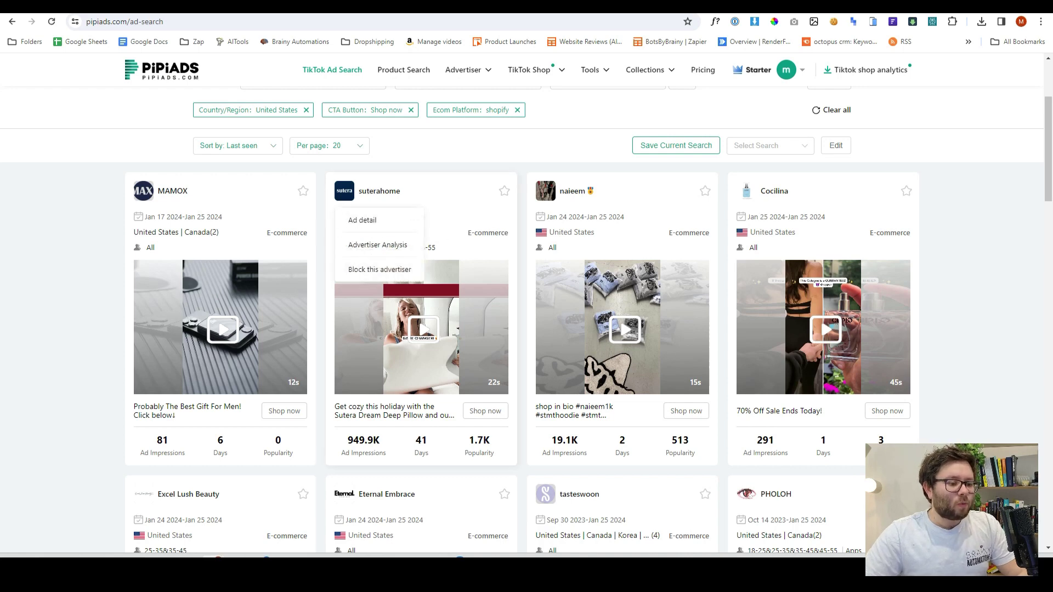
click(357, 222)
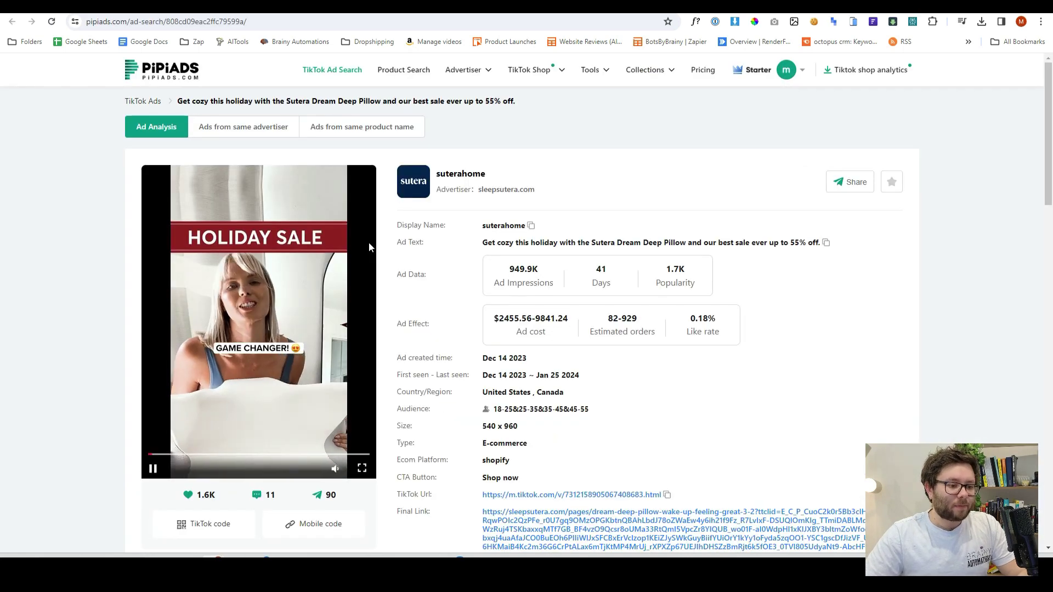
click(369, 247)
scroll(616, 273, down, 2)
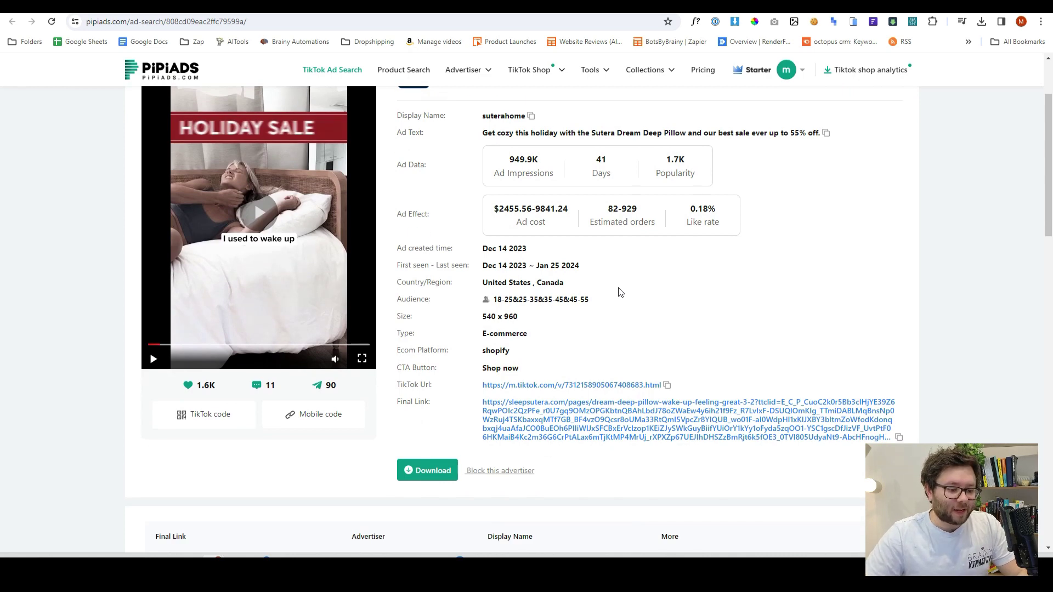
scroll(620, 292, down, 8)
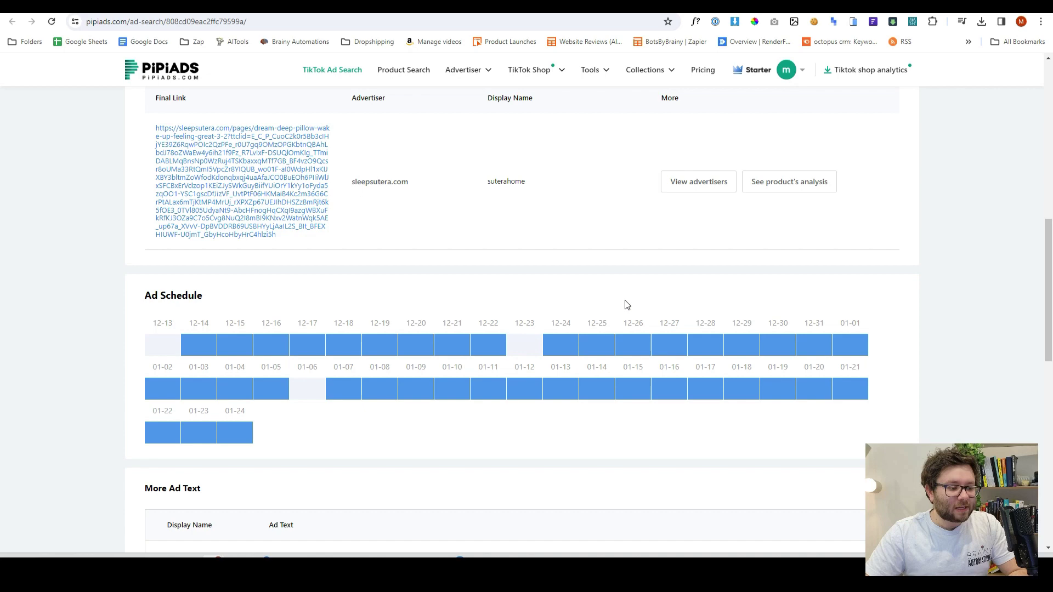
scroll(627, 305, down, 7)
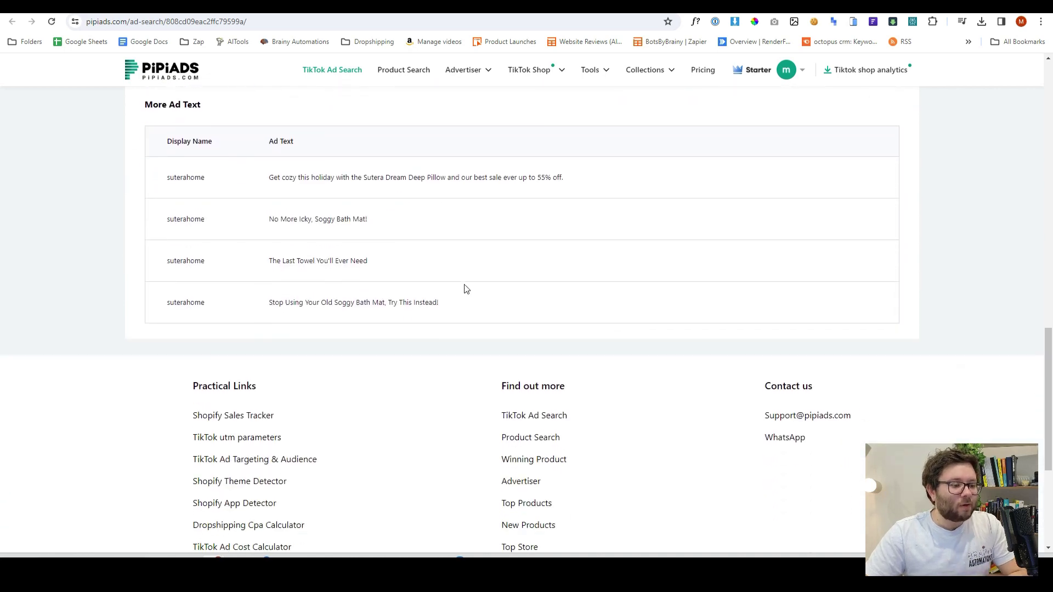
scroll(696, 329, up, 3)
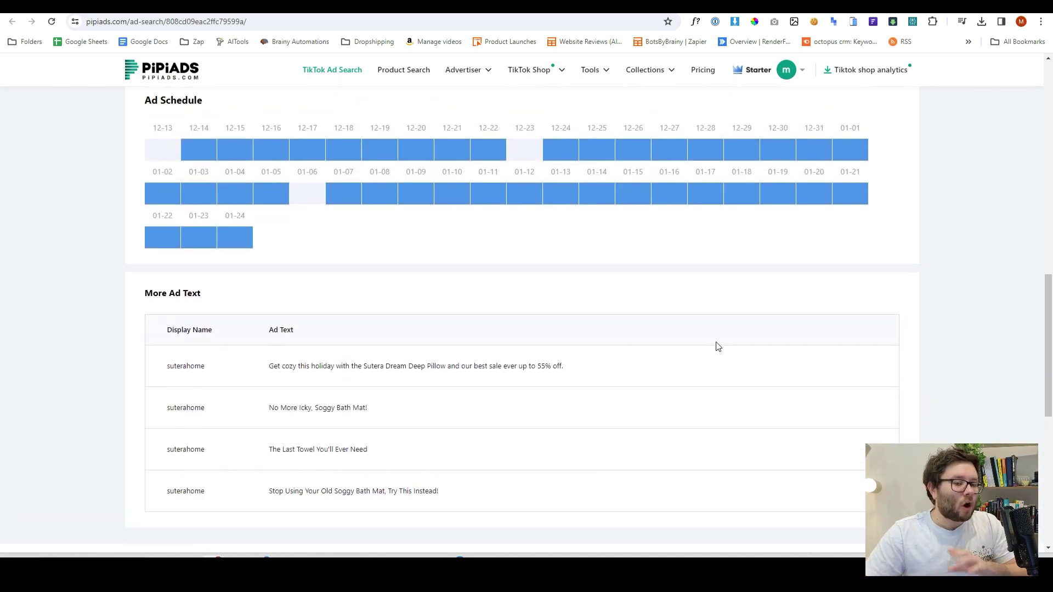
scroll(718, 351, up, 11)
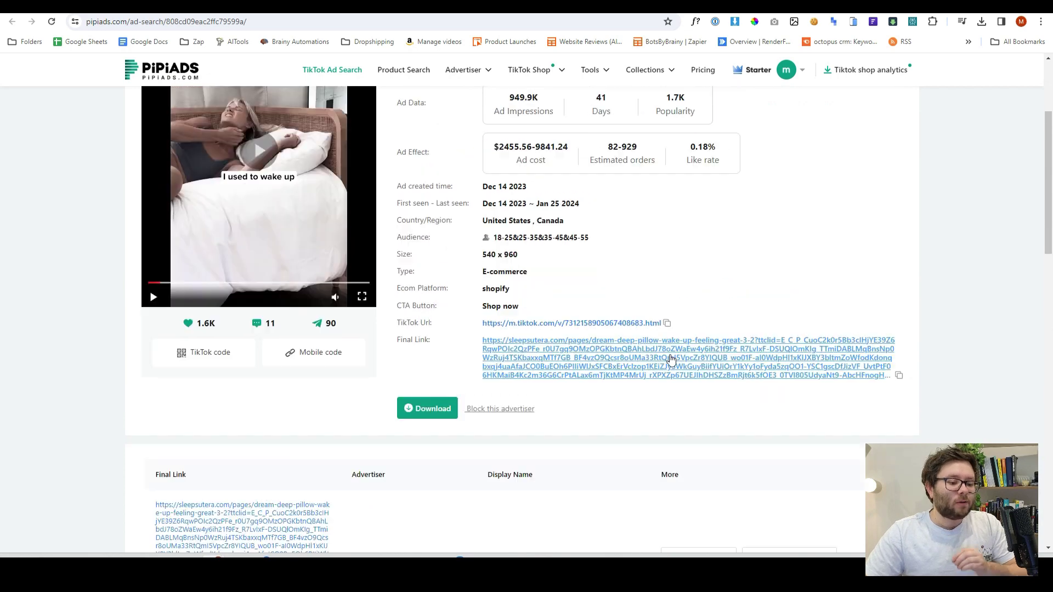
scroll(672, 359, up, 2)
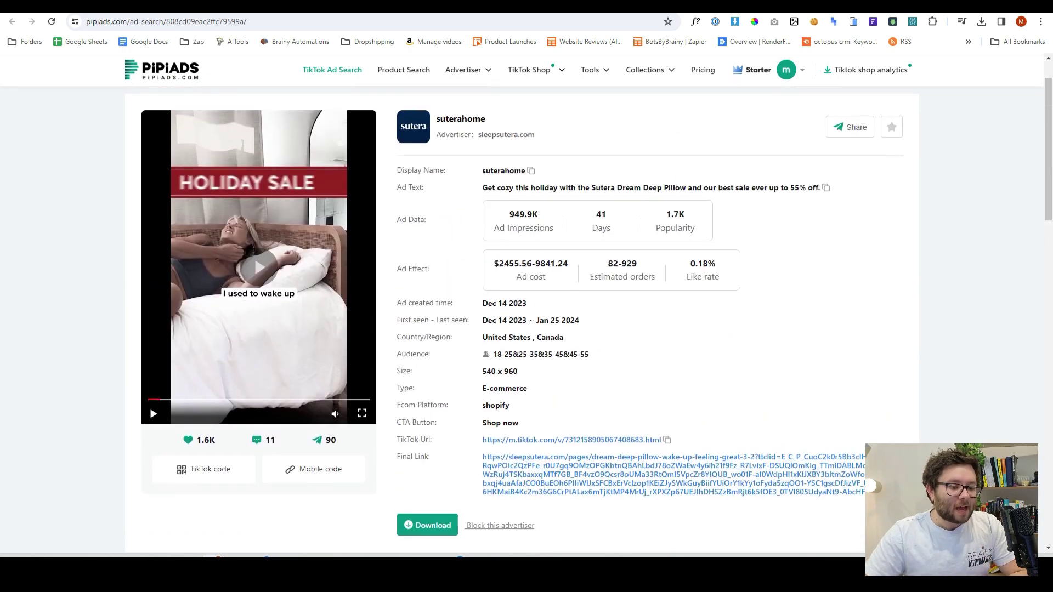
drag(522, 277, 584, 282)
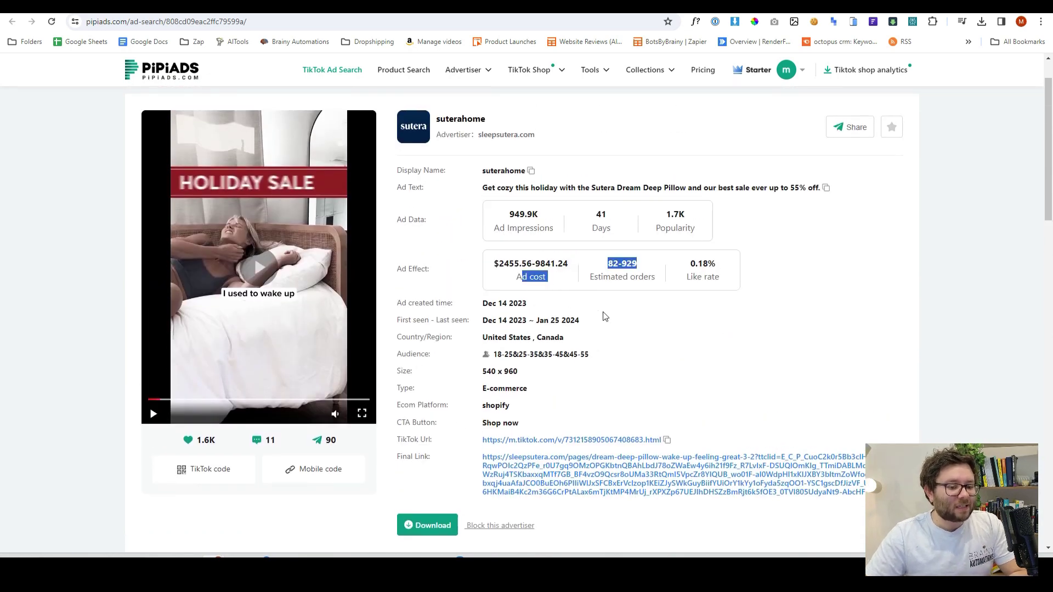
scroll(603, 312, up, 1)
drag(523, 257, 557, 280)
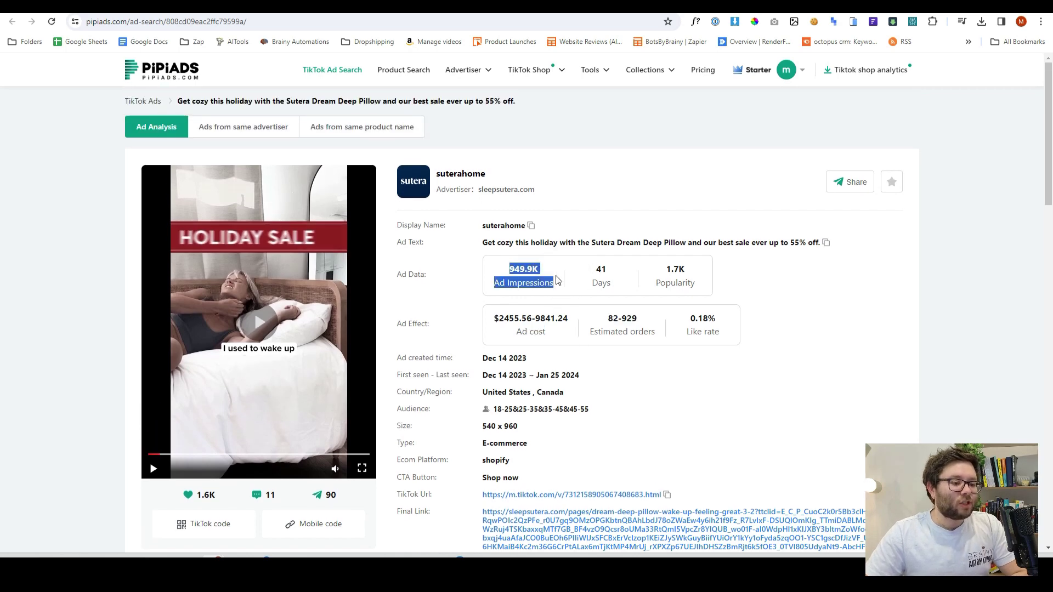
- Browse the grid of other ads from the same advertiser, scrolling down and back up
click(254, 136)
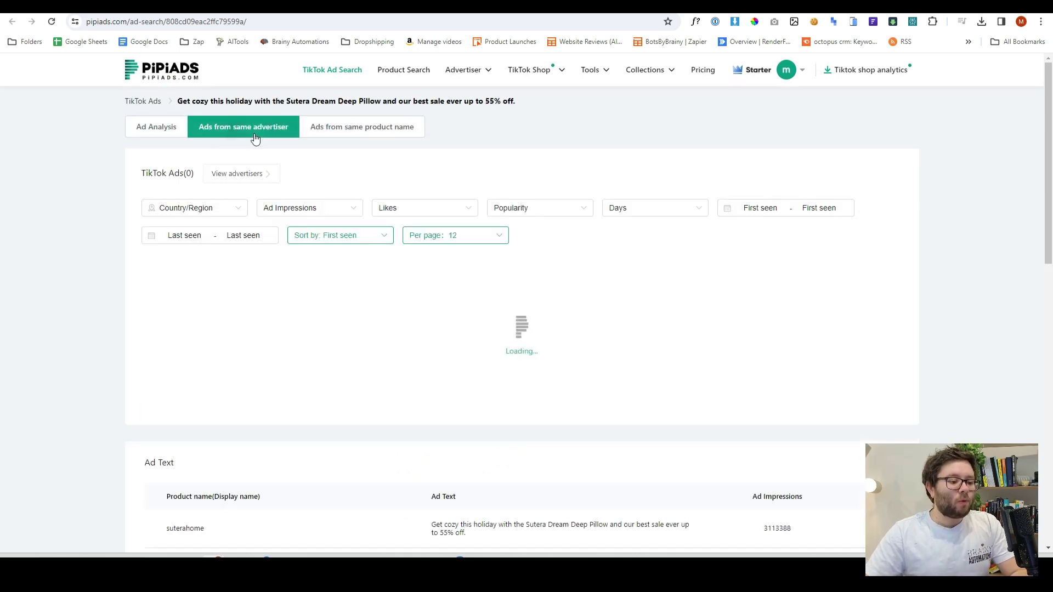
scroll(963, 395, down, 6)
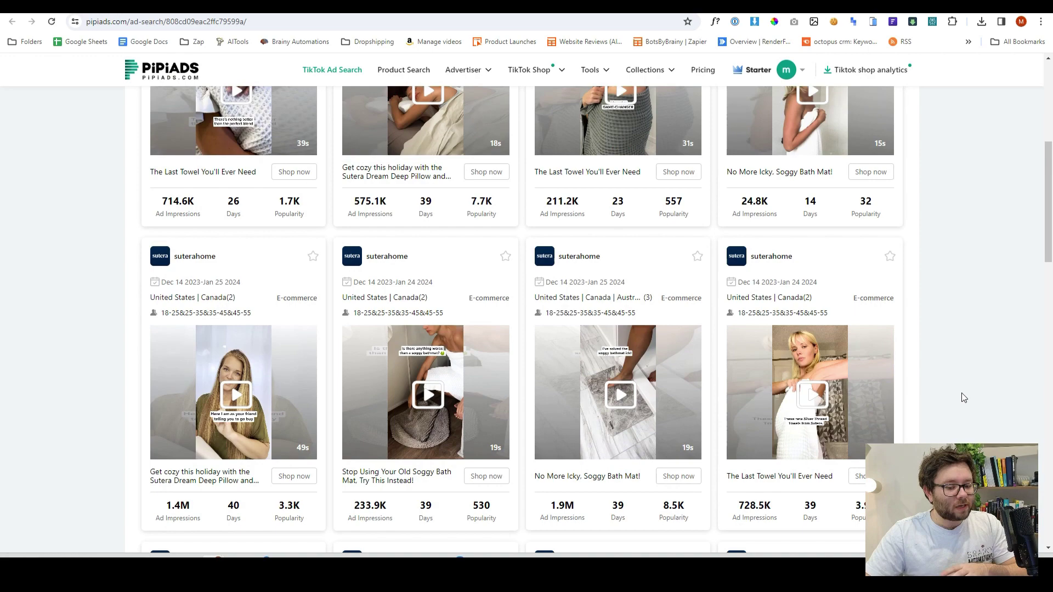
scroll(965, 392, down, 5)
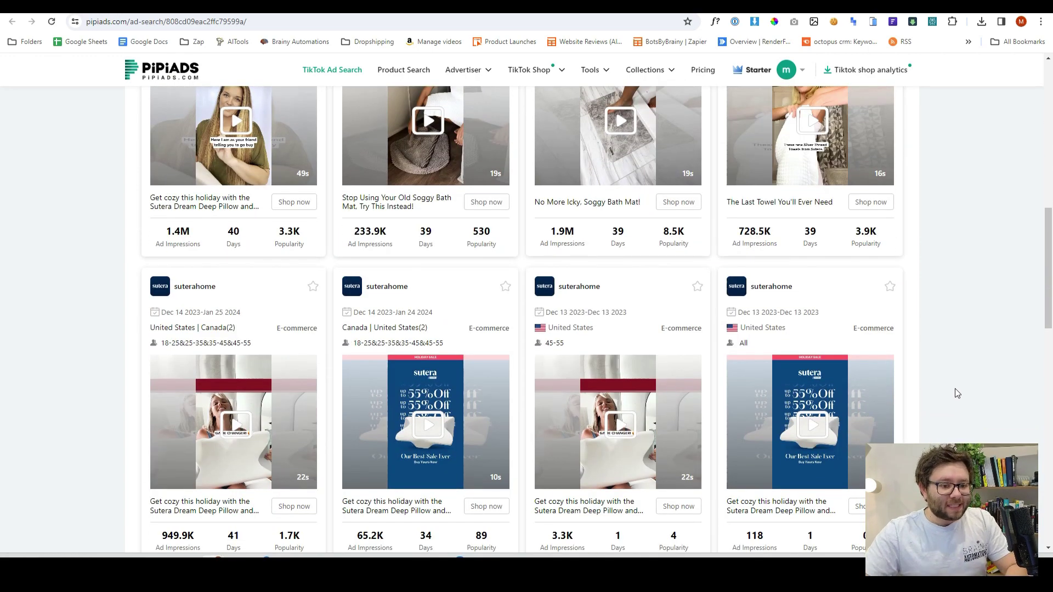
scroll(956, 393, up, 3)
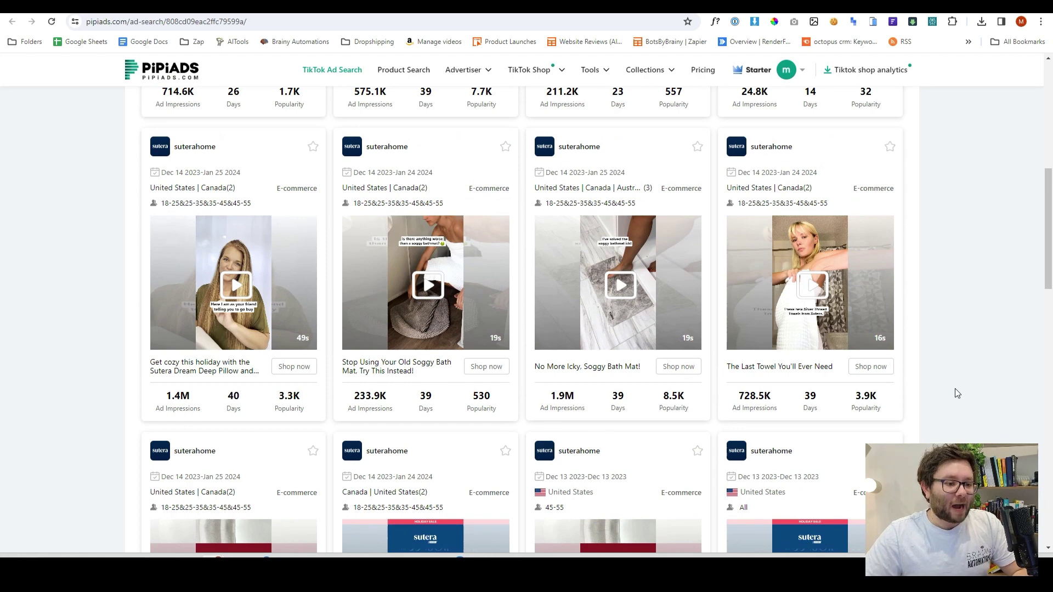
scroll(957, 332, up, 2)
mouse_move(895, 364)
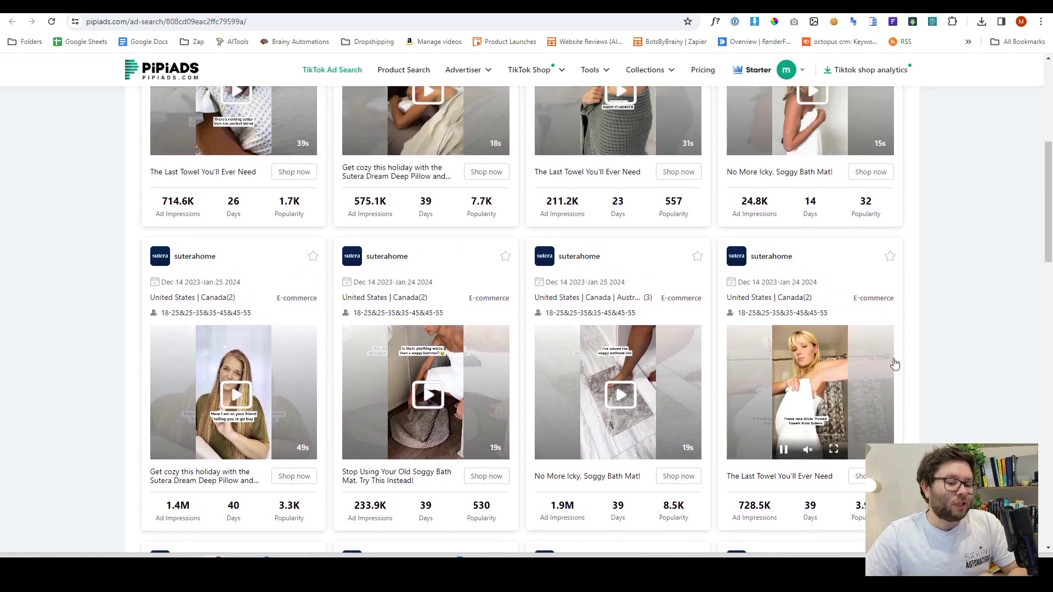
scroll(921, 365, up, 3)
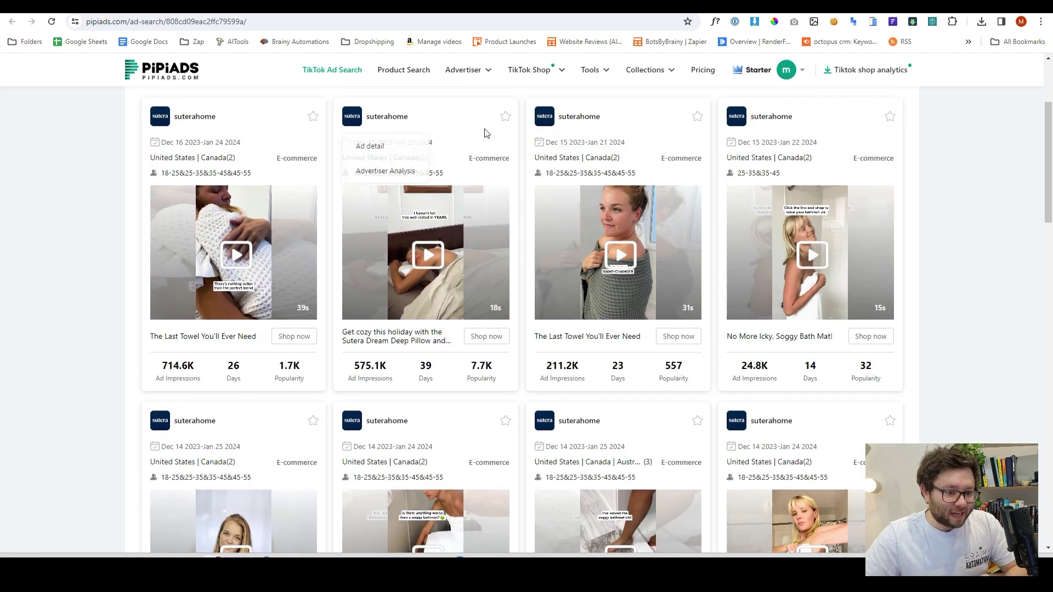
scroll(485, 133, up, 5)
- Return to TikTok Ad Search, apply the Dropship category and scroll through the filtered ads
click(332, 70)
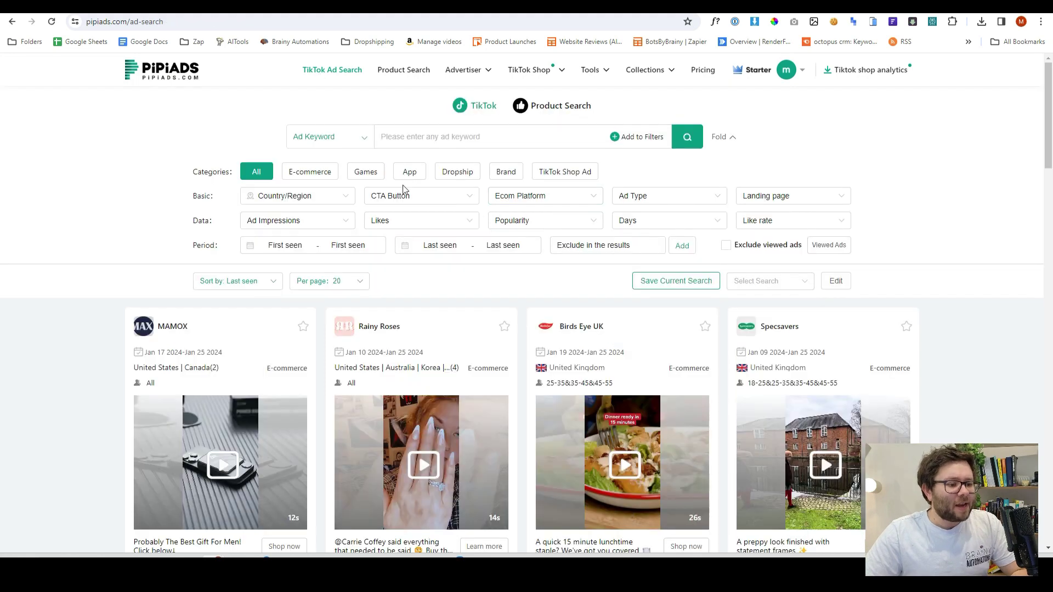
click(465, 172)
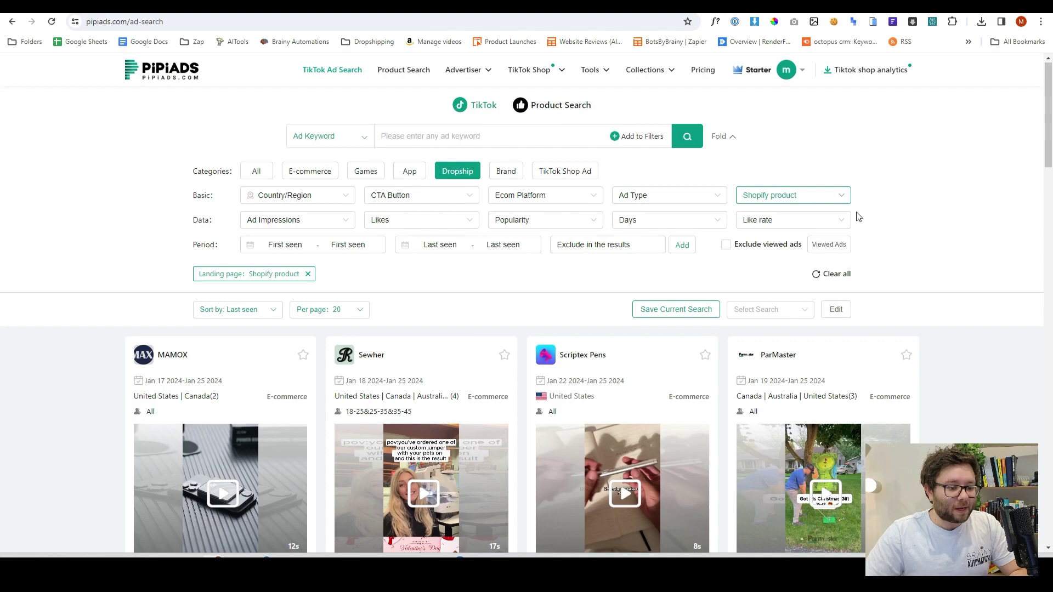
scroll(851, 219, down, 2)
scroll(860, 220, down, 2)
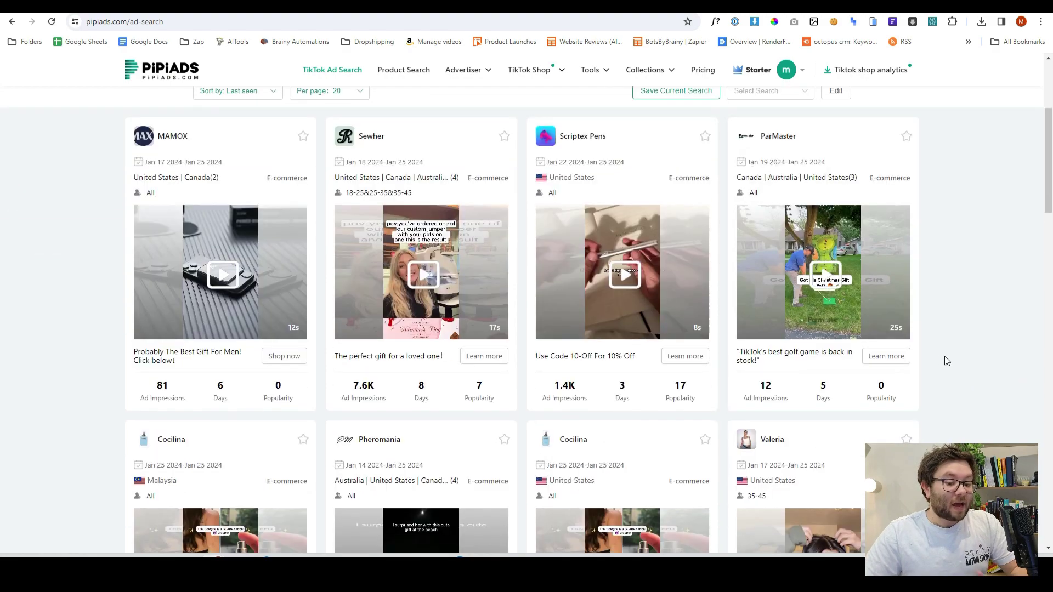
scroll(982, 370, down, 1)
scroll(932, 374, up, 1)
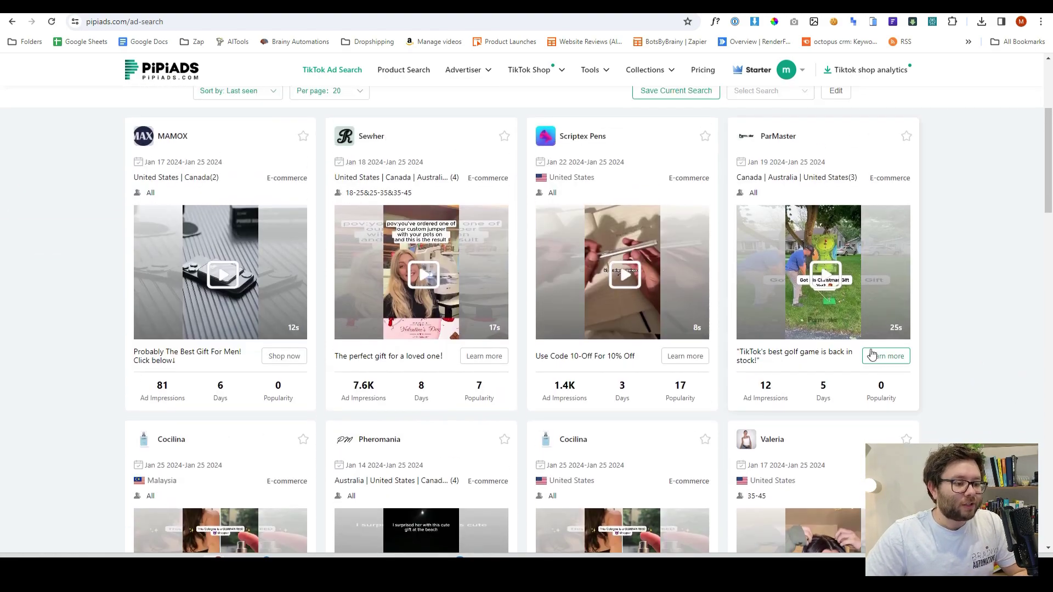
- Open the Sewher ad's details and pause its video
mouse_move(369, 139)
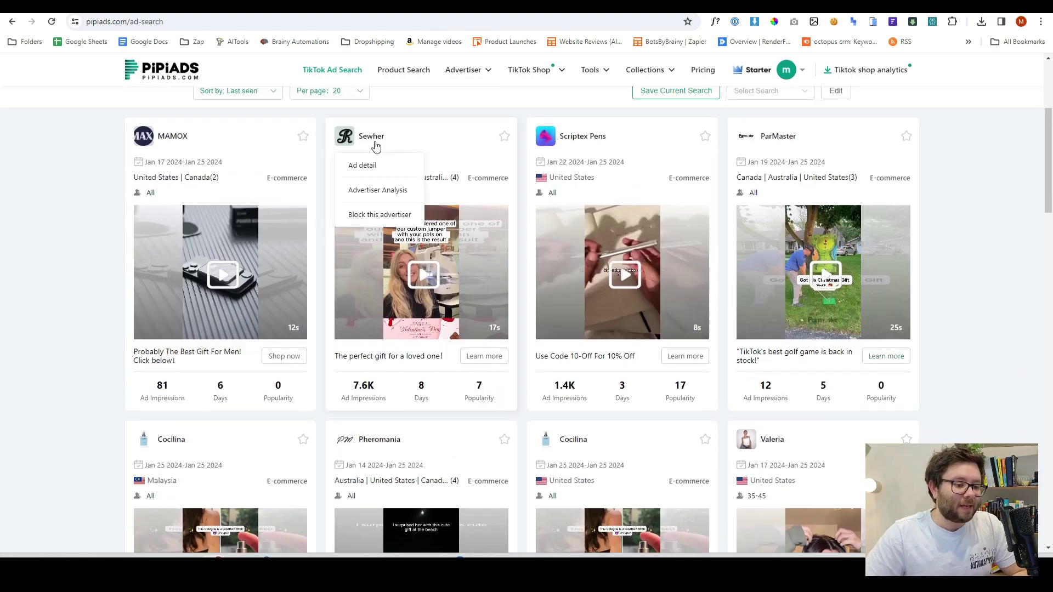
click(384, 174)
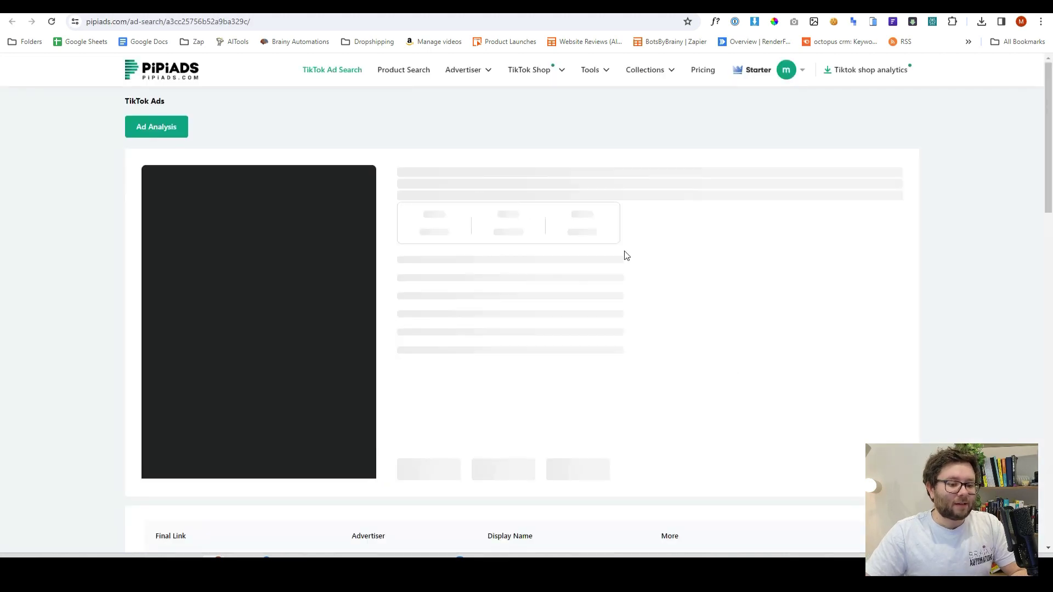
scroll(1025, 404, down, 2)
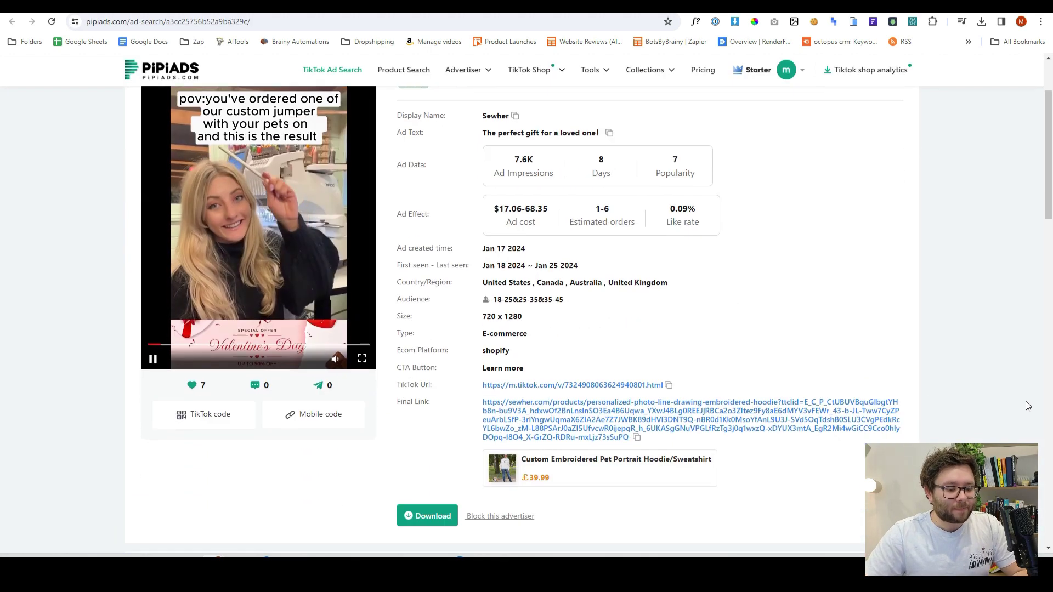
click(256, 248)
scroll(256, 247, down, 2)
- Visit the Custom Embroidered Pet Portrait Hoodie store page from the product link, then go back
right_click(560, 308)
click(565, 321)
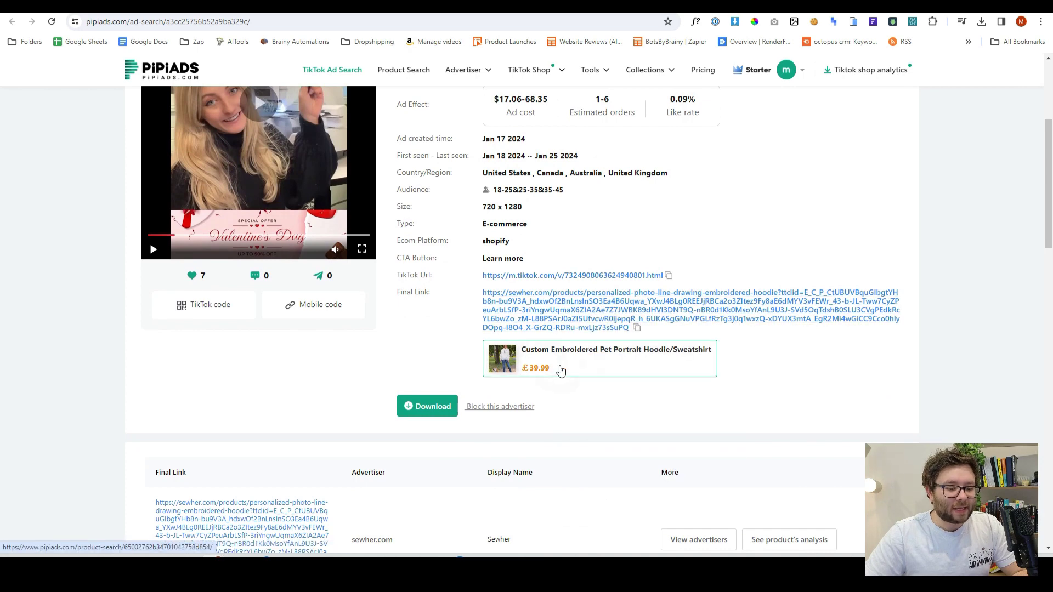
click(561, 371)
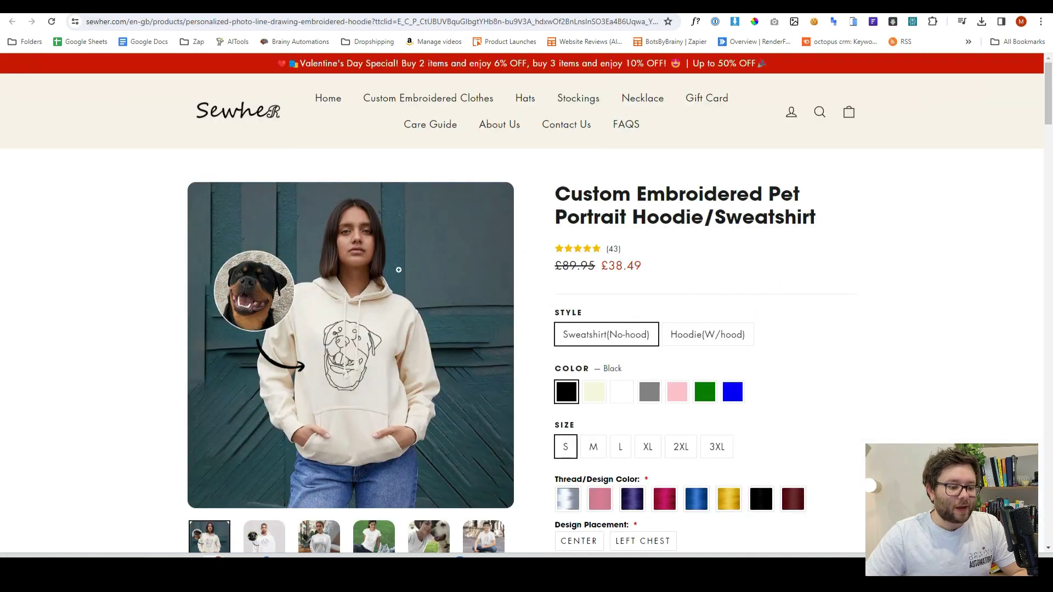
scroll(398, 270, down, 7)
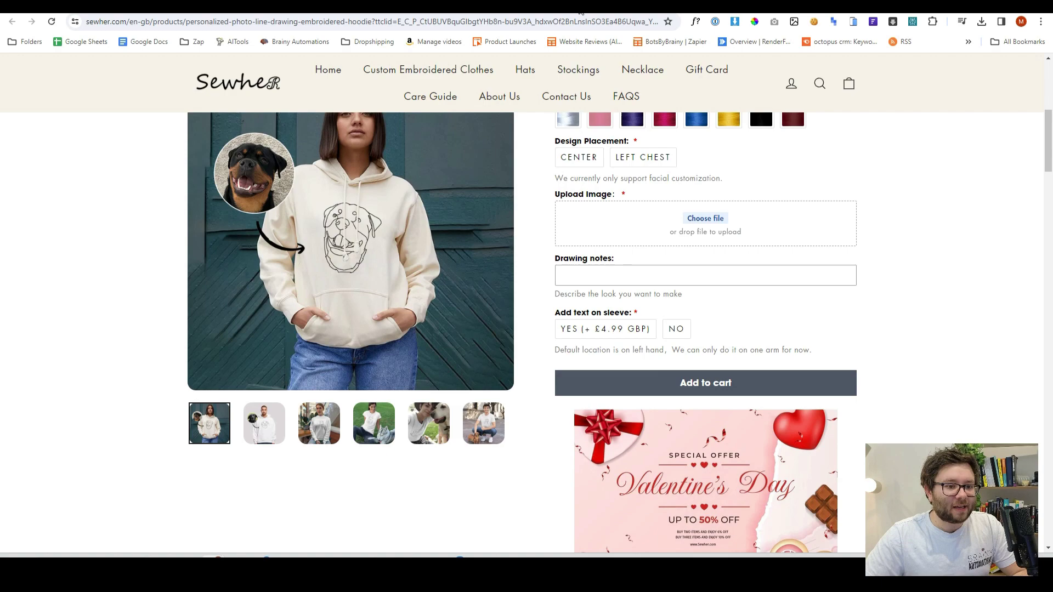
key(alt+Left)
scroll(892, 404, up, 15)
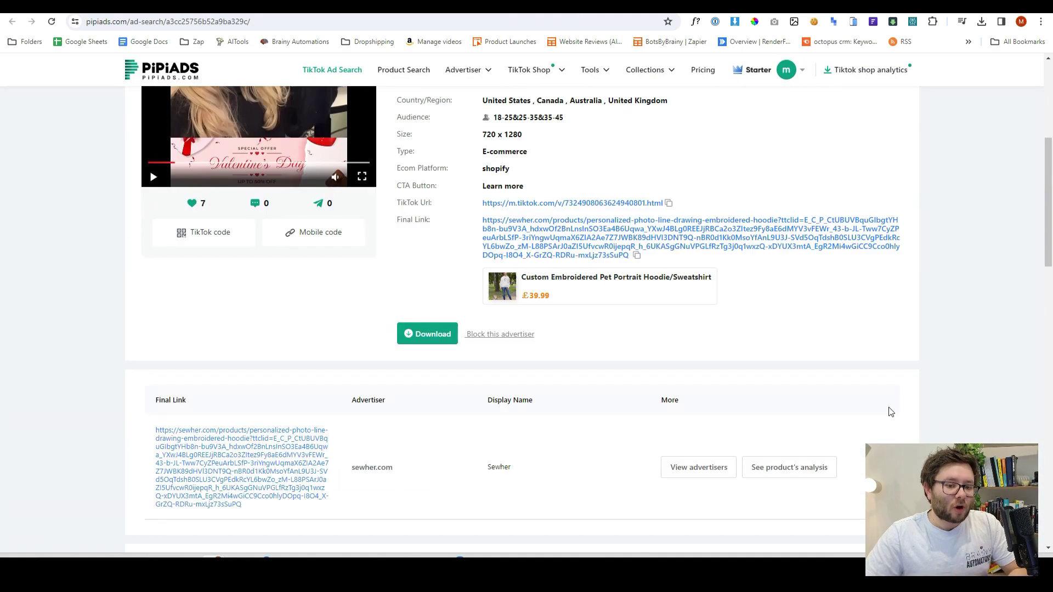
- Show the 905 ads sharing the Sewher product name and scroll through them
scroll(892, 412, up, 6)
click(362, 135)
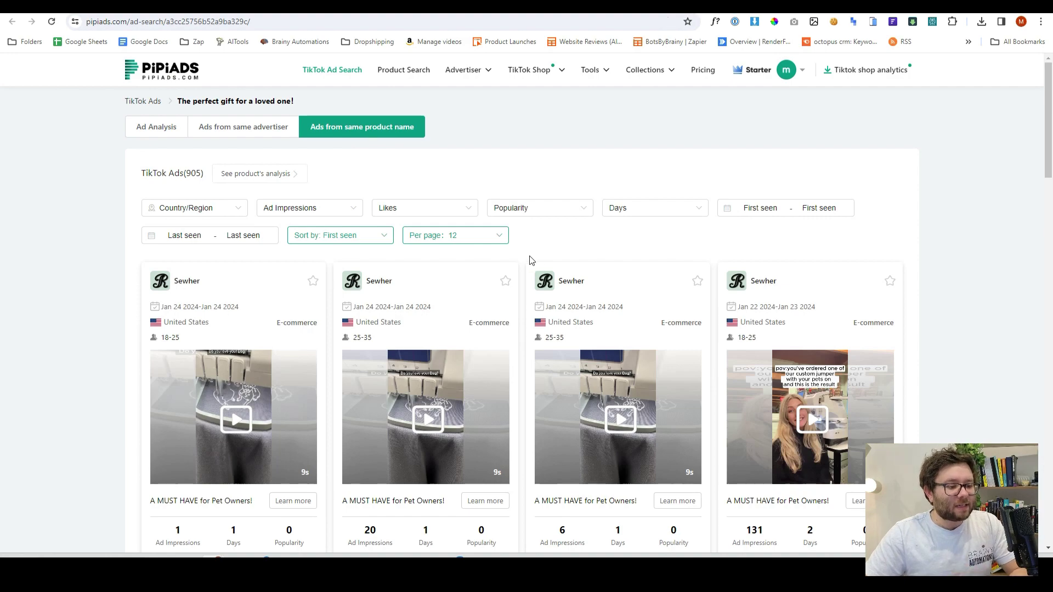
scroll(944, 334, down, 7)
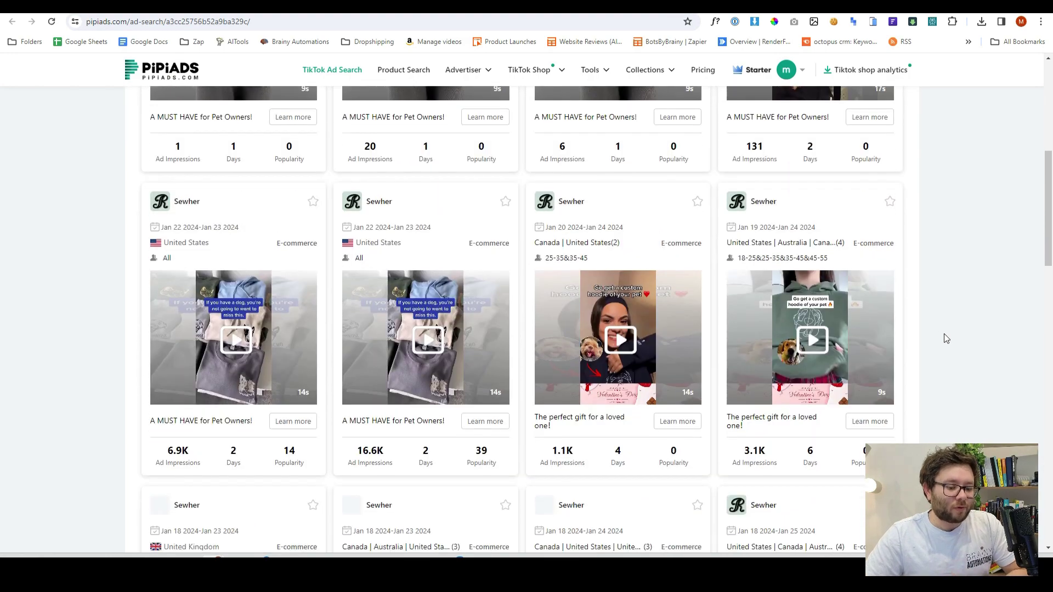
scroll(947, 339, down, 3)
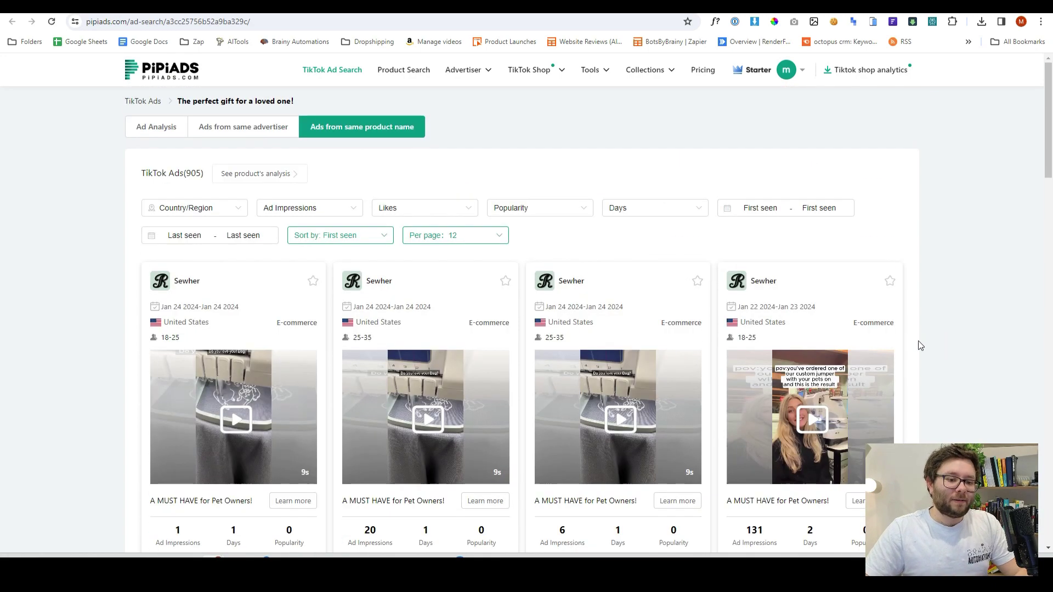
- Search Product Search for the keyword 'ring'
click(386, 70)
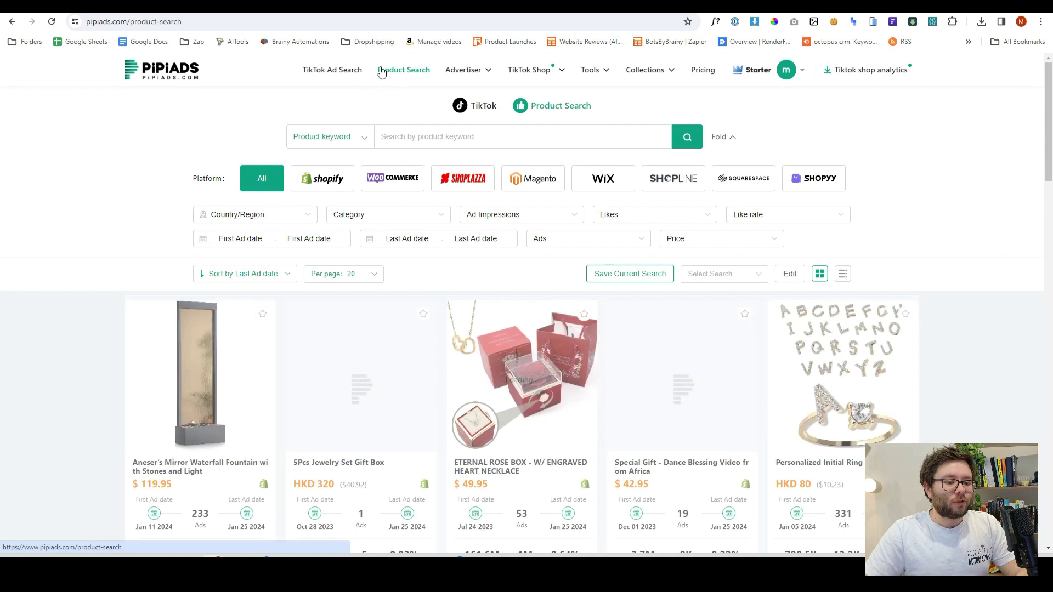
click(451, 137)
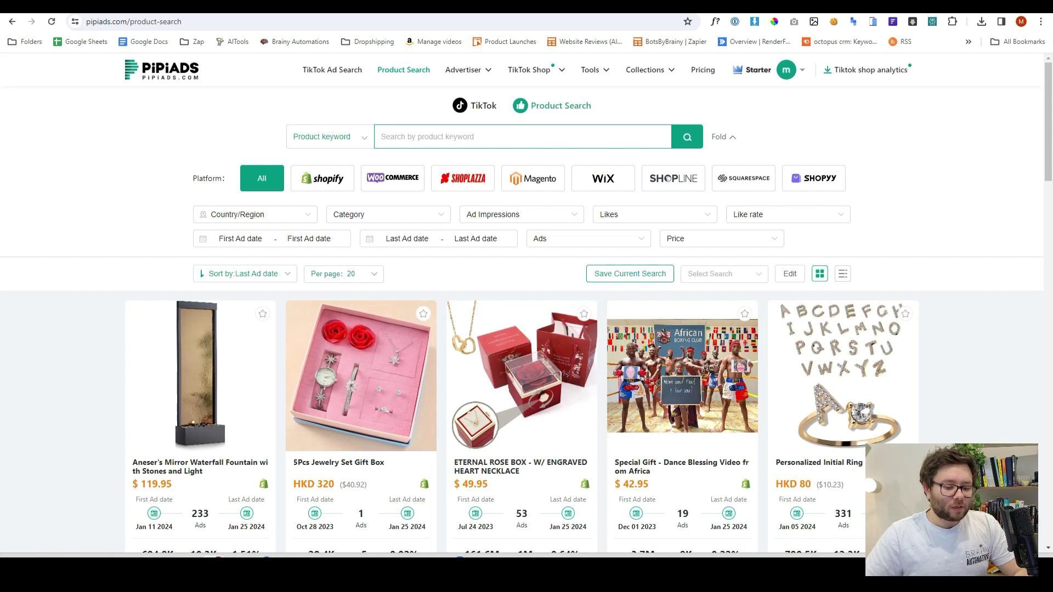
text(ring)
key(Return)
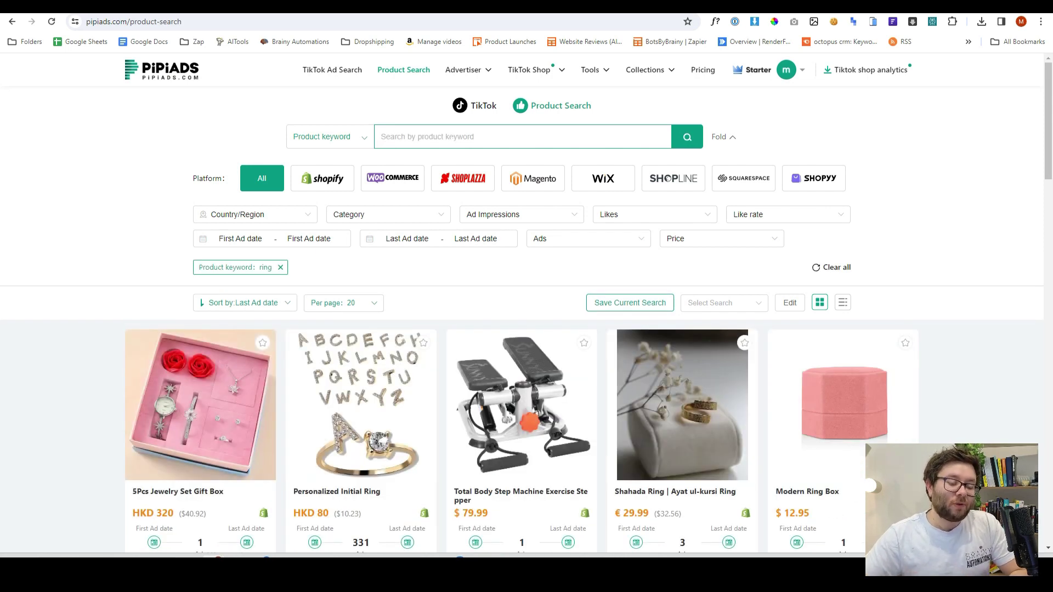
- Scroll the ring results down to the Celestial Sun & Moon Ring Set row
scroll(937, 315, down, 3)
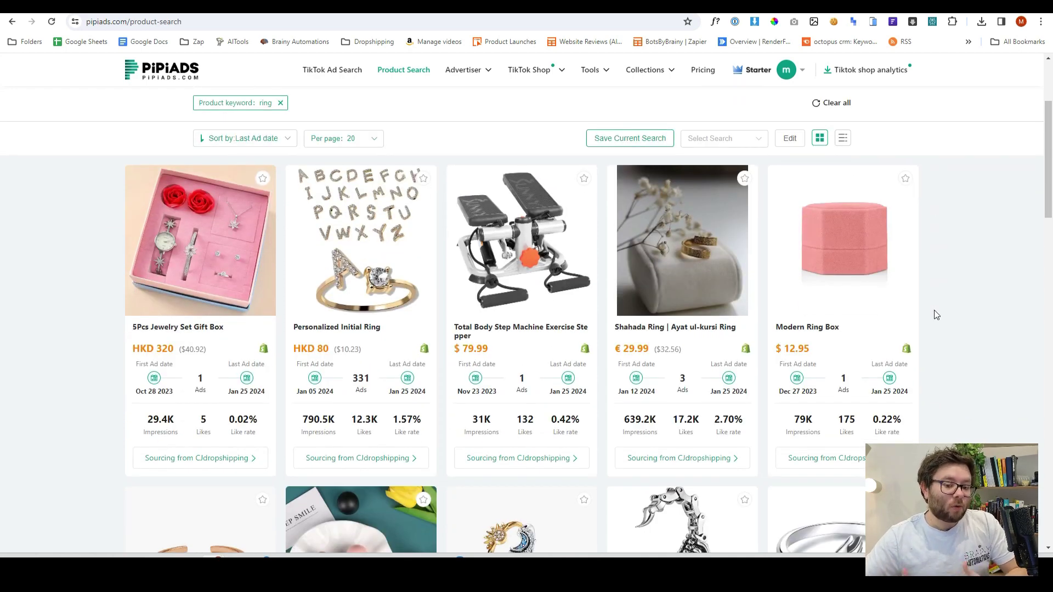
scroll(936, 315, down, 5)
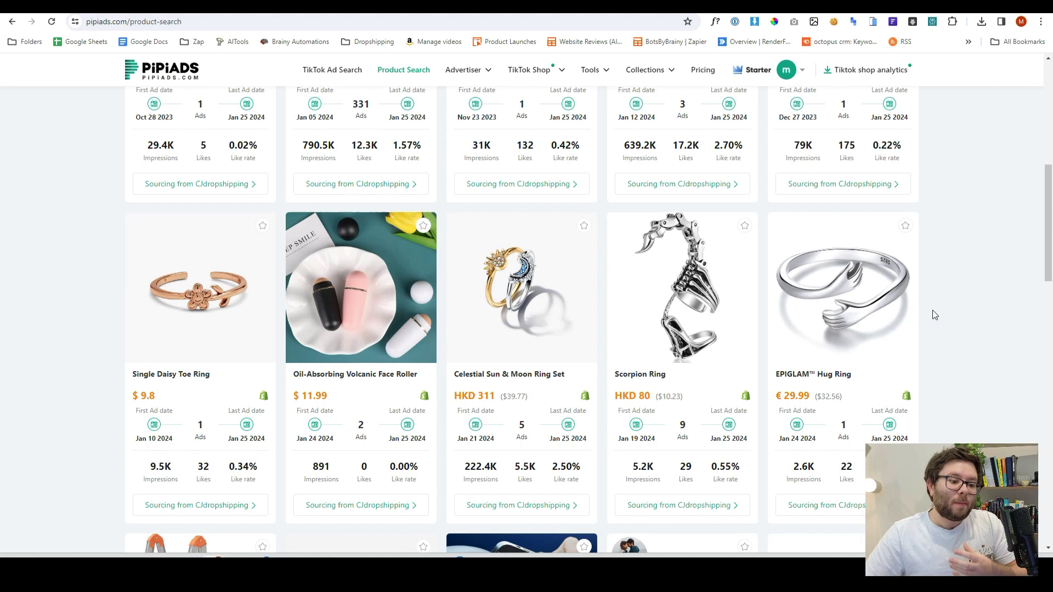
scroll(948, 317, down, 1)
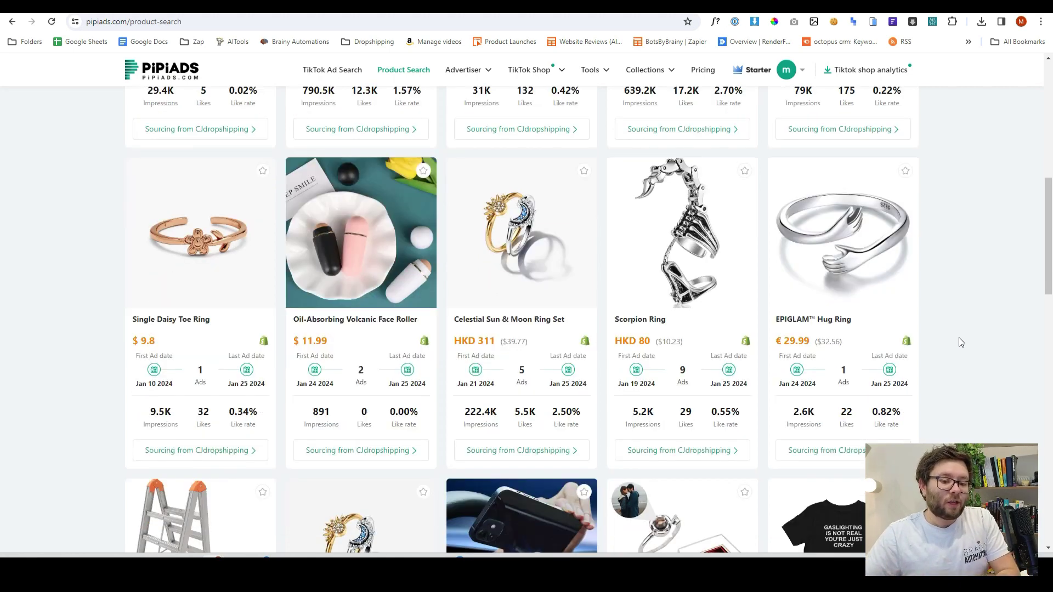
scroll(959, 338, up, 7)
scroll(959, 339, down, 3)
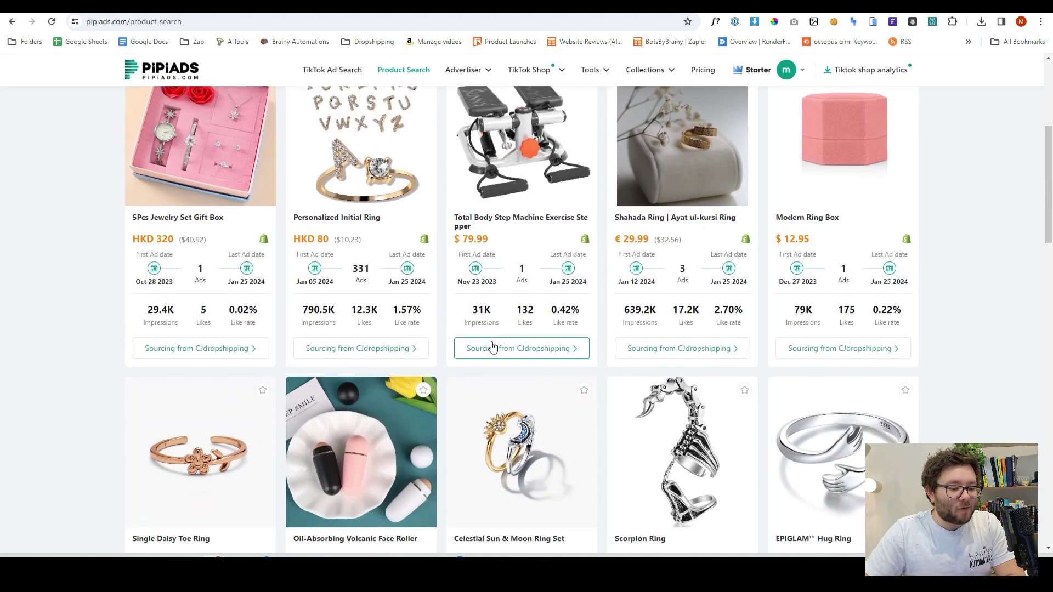
scroll(582, 347, down, 4)
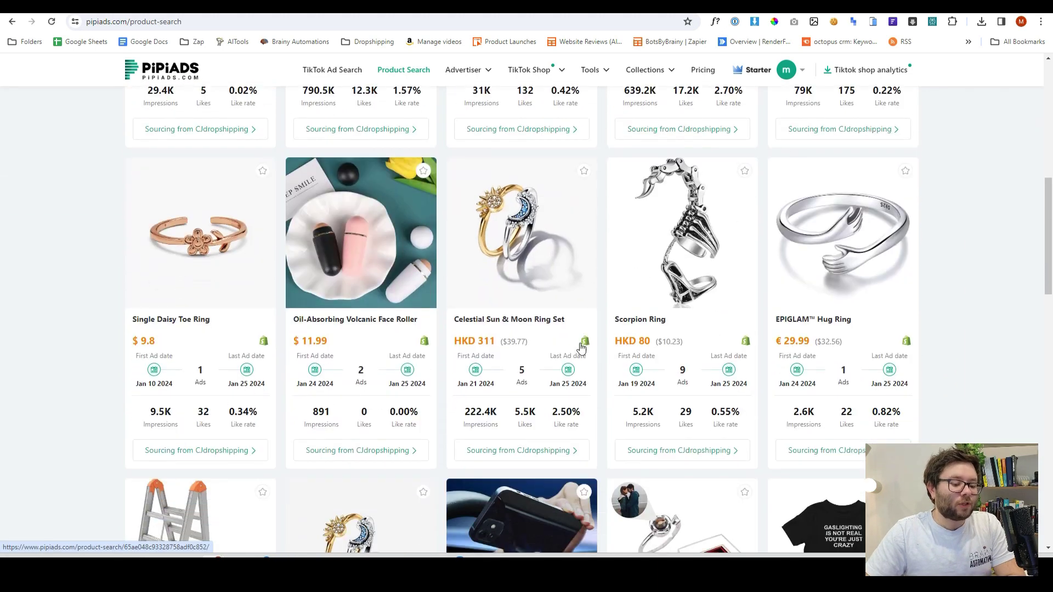
- Source the Celestial Sun & Moon ring on CJdropshipping and open the Sunflower Fashion Ring listing
click(527, 450)
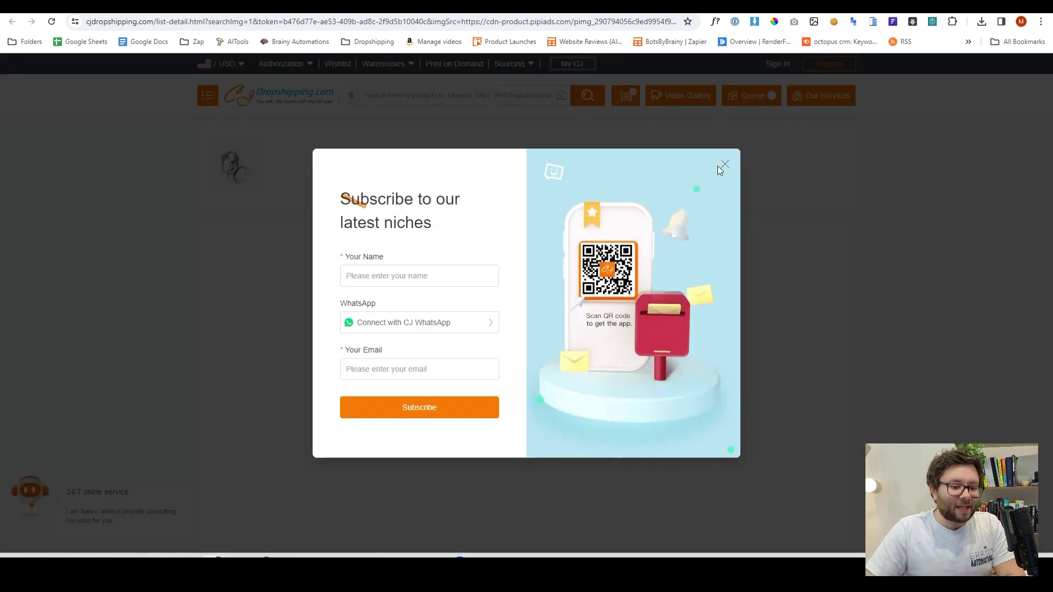
click(723, 166)
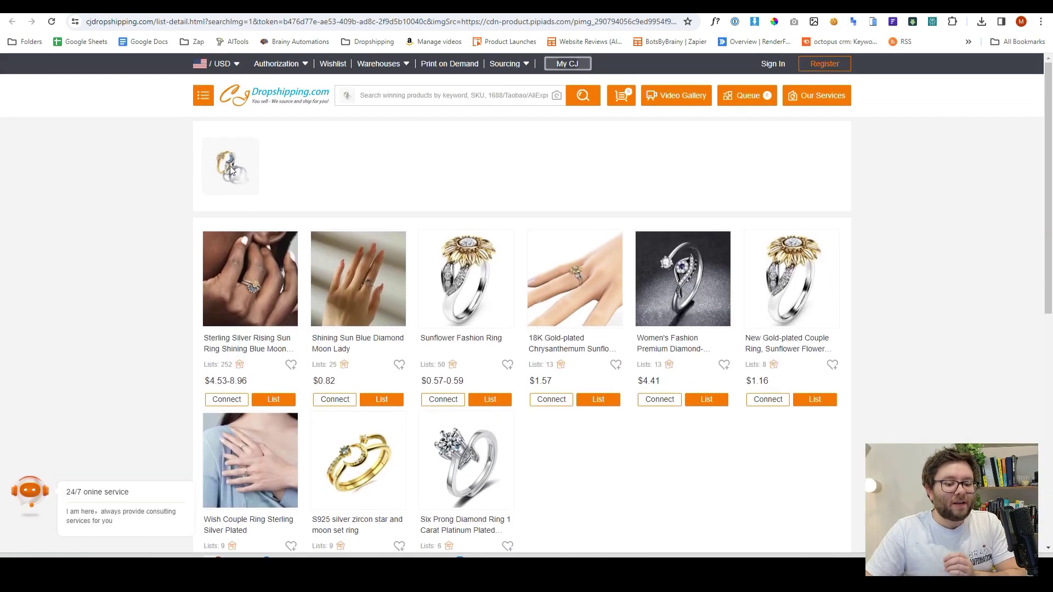
scroll(231, 171, down, 1)
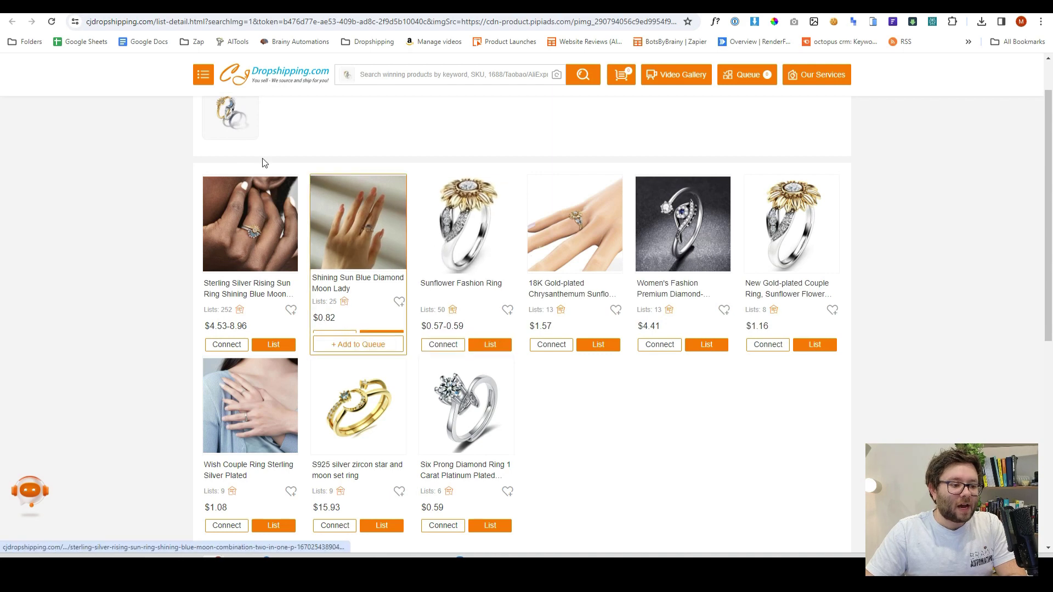
click(500, 263)
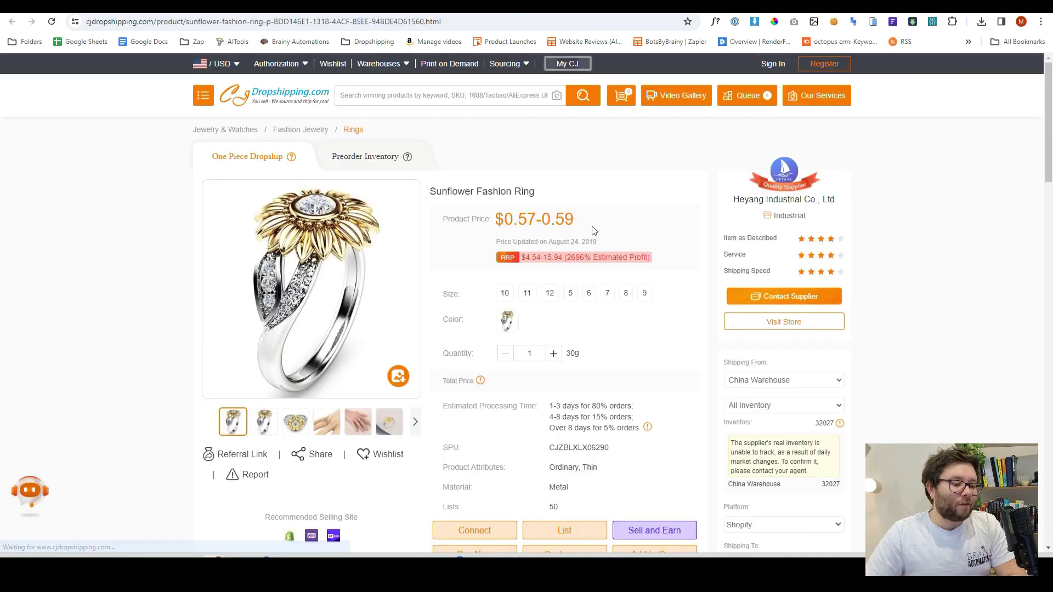
- Close the CJdropshipping tab, highlight the Celestial ring's 39.77 price, and scroll back to the search box
key(ctrl+w)
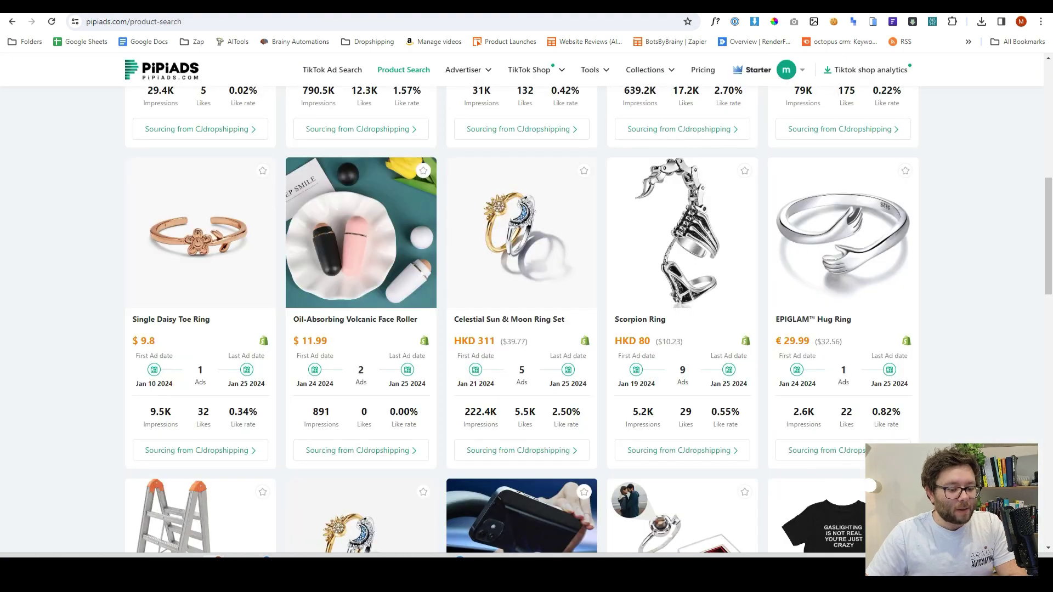
drag(503, 341, 522, 338)
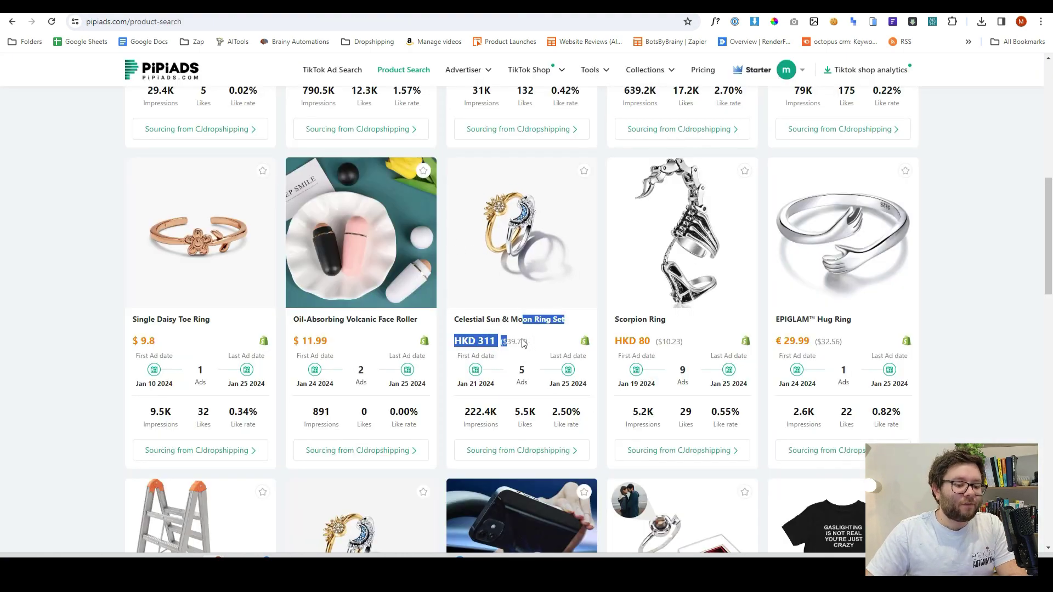
double_click(521, 341)
click(525, 338)
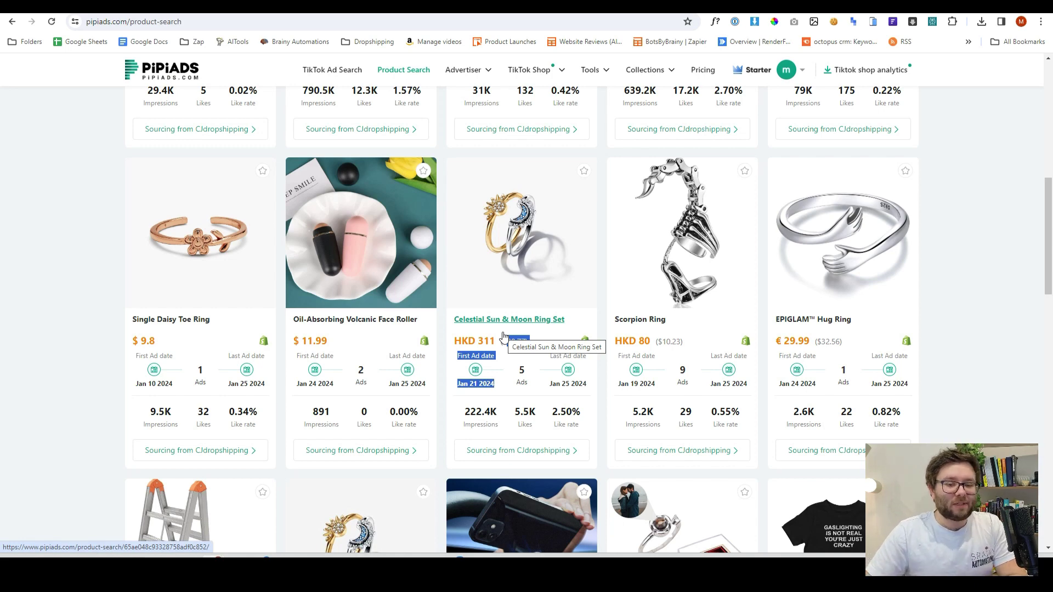
scroll(1005, 253, up, 15)
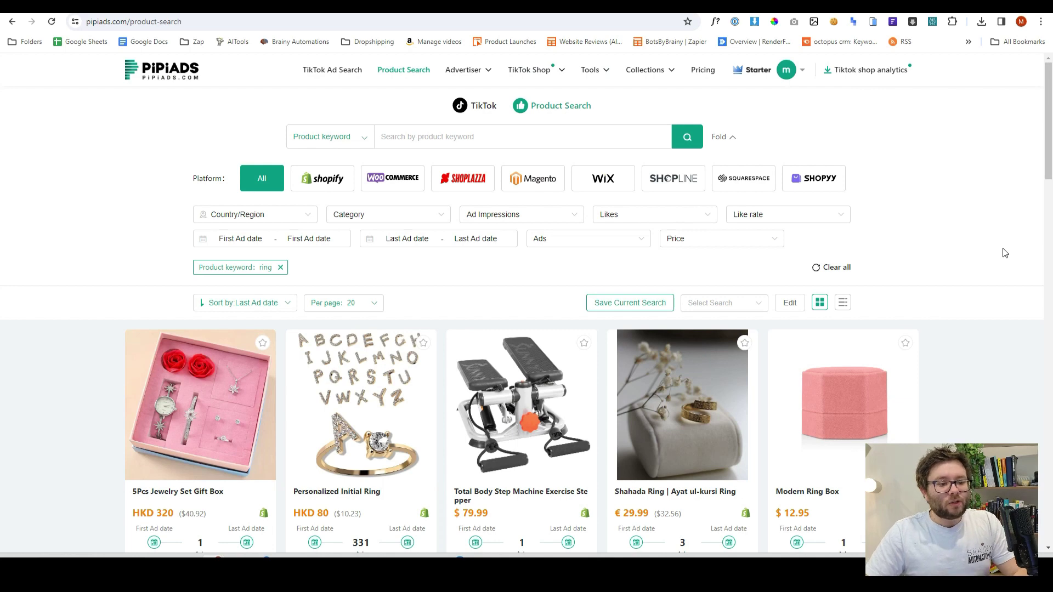
click(585, 130)
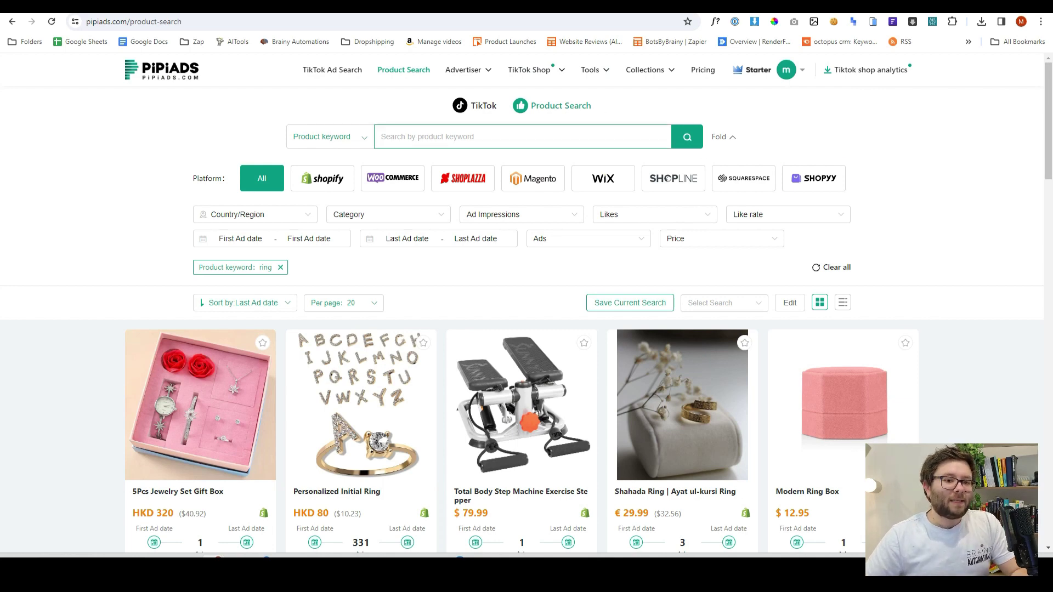
mouse_move(469, 73)
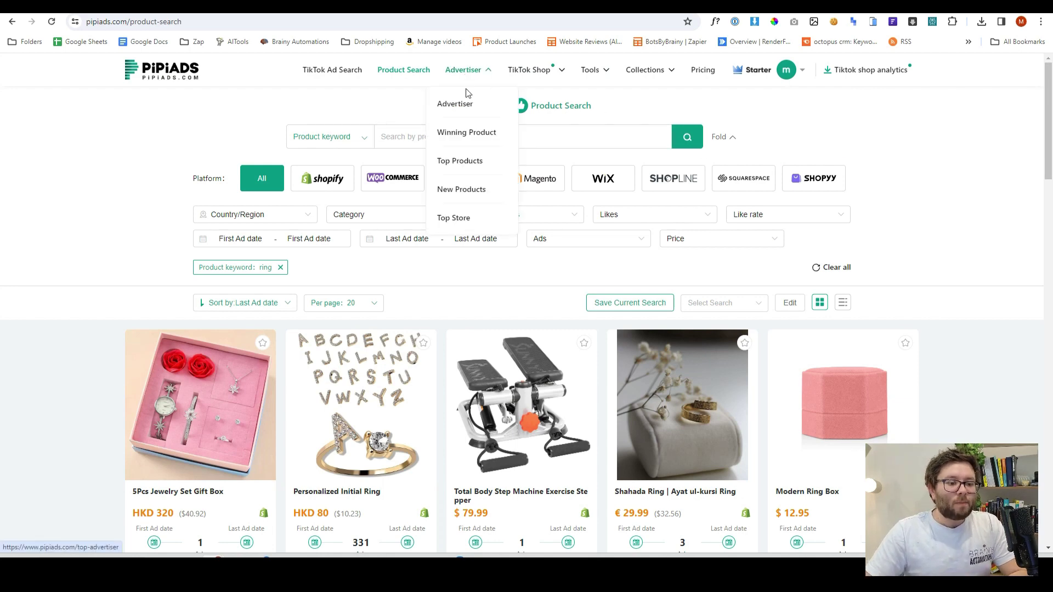
- Open the Top Products ranking and scroll through leaders like Maximum Toothbrush Bundle and Eternal Rose Box
click(468, 162)
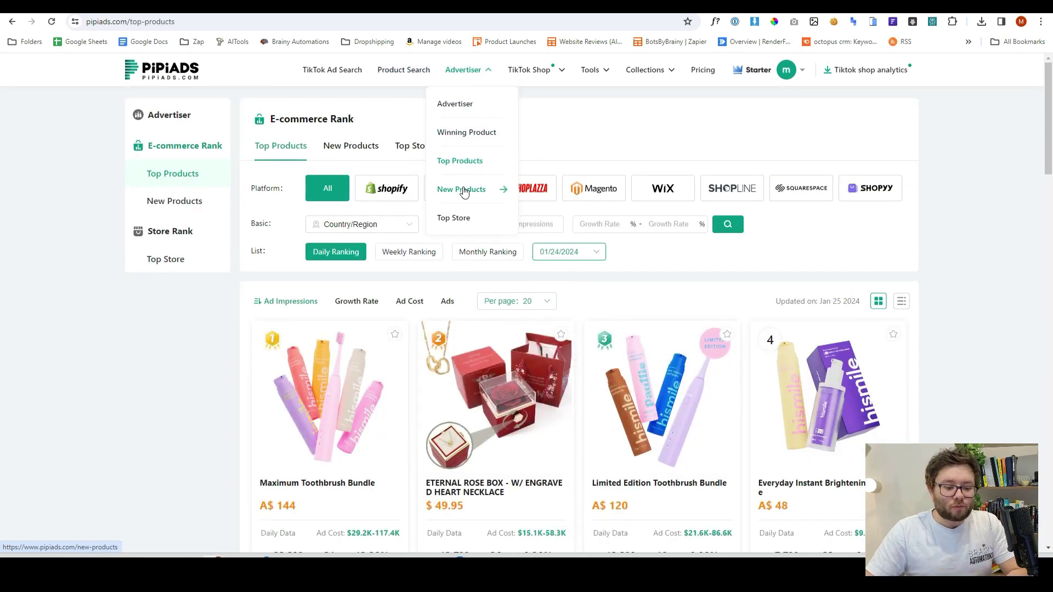
scroll(720, 302, down, 4)
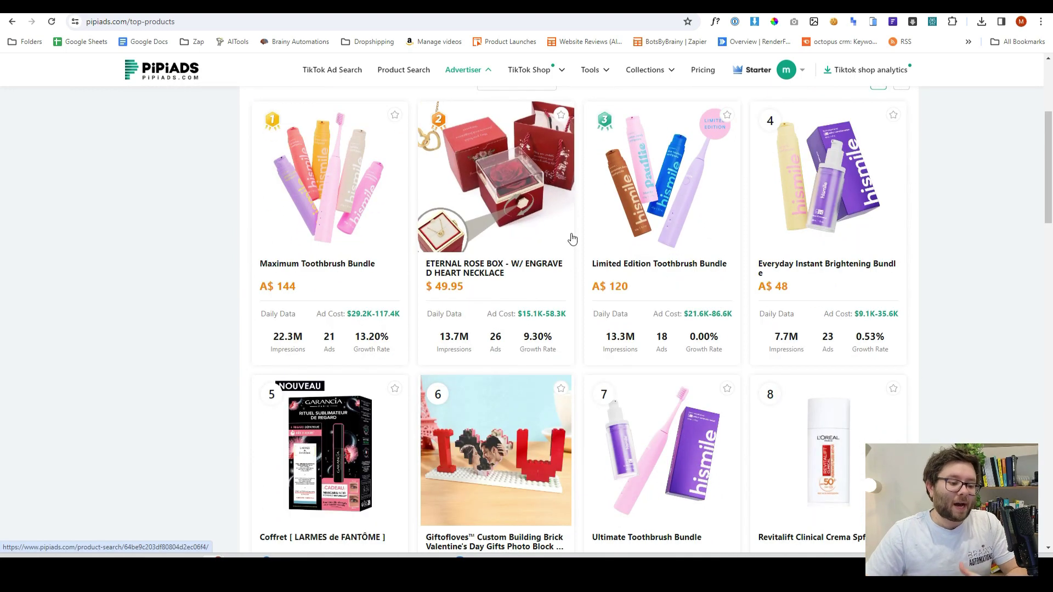
scroll(569, 238, up, 1)
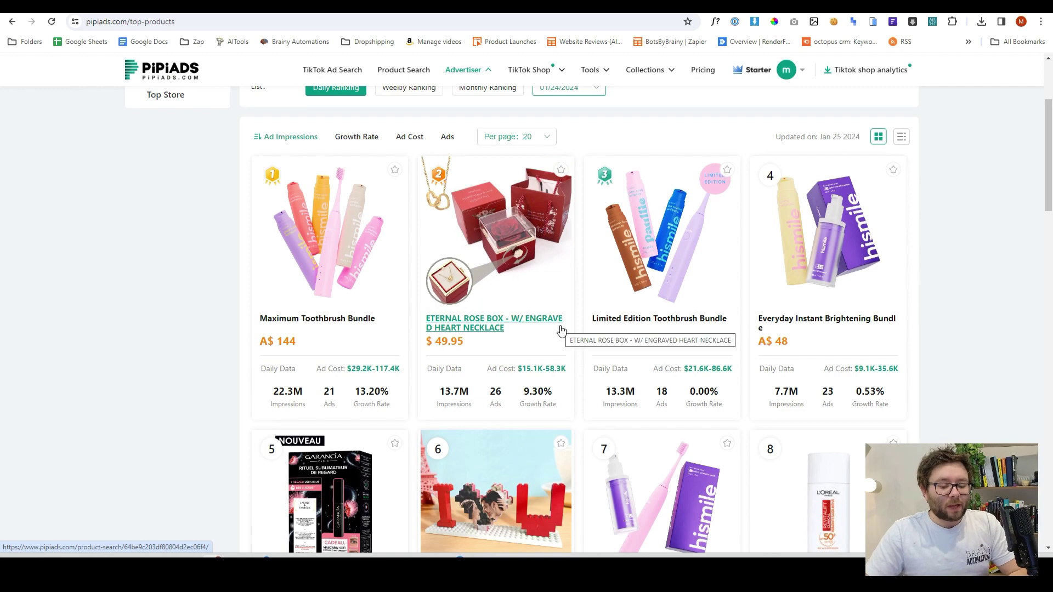
scroll(564, 332, up, 3)
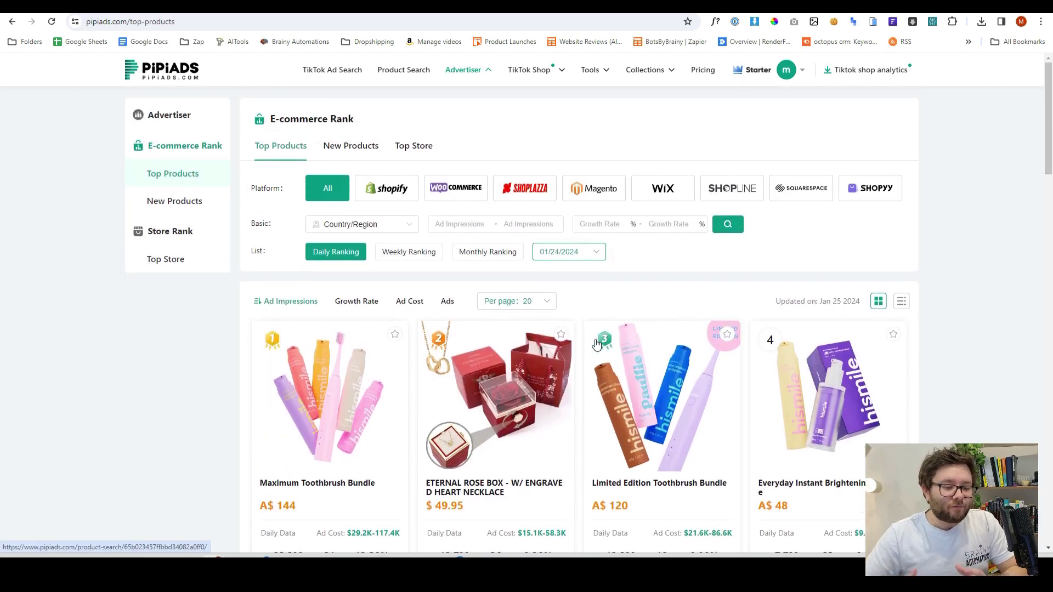
mouse_move(541, 80)
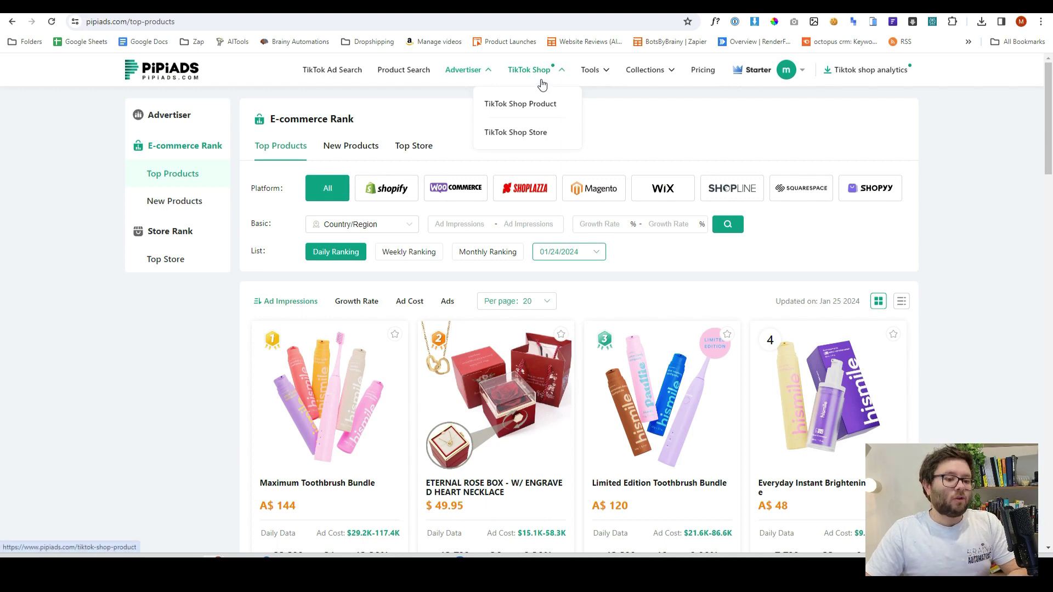
- Browse the TikTok Shop Product grid and filter it to United Kingdom products
click(537, 105)
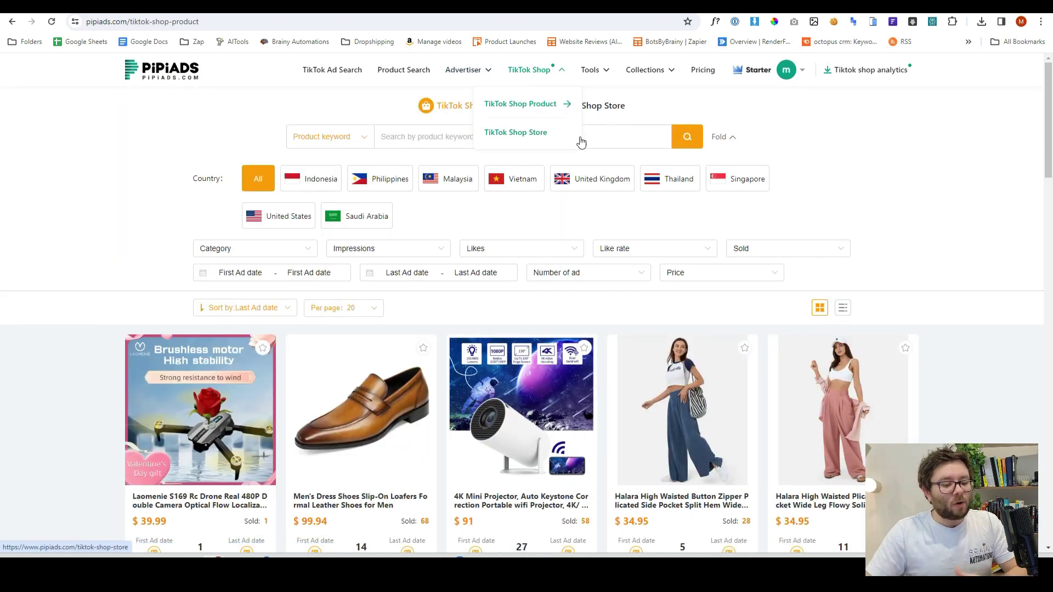
scroll(714, 230, down, 2)
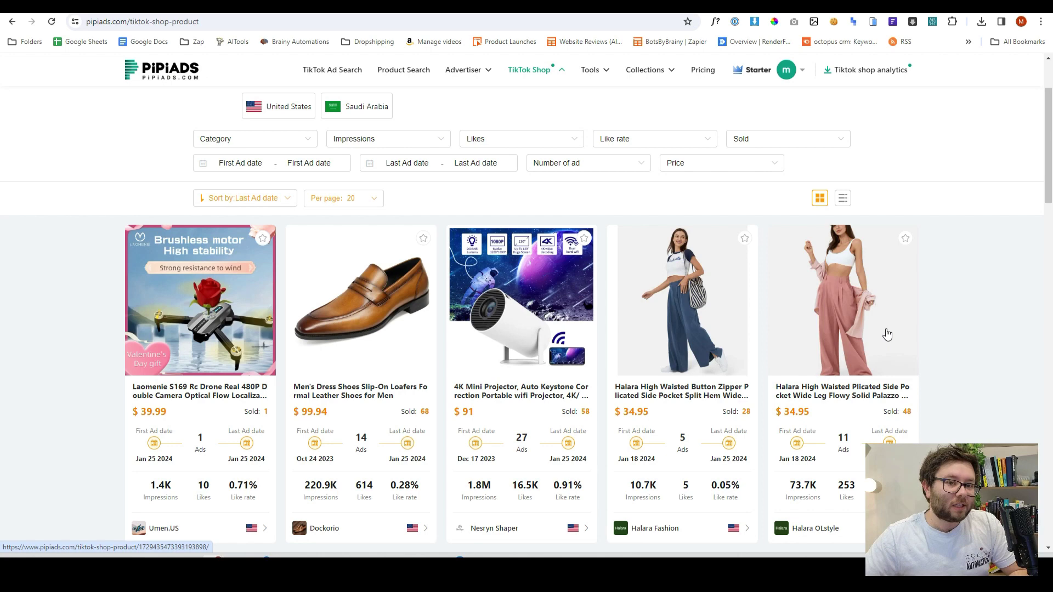
scroll(888, 335, down, 2)
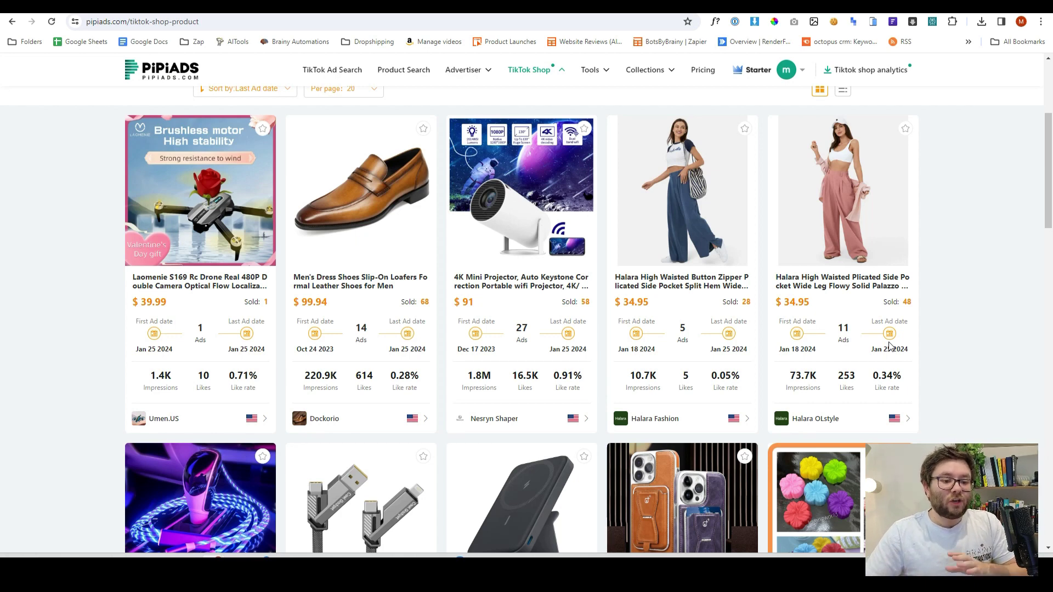
scroll(910, 405, down, 2)
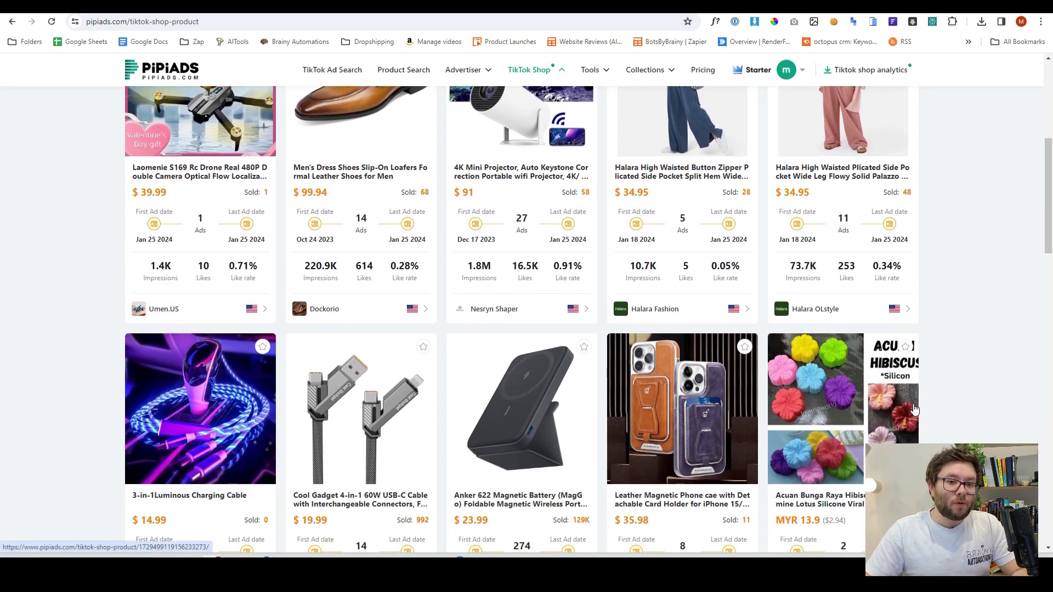
scroll(936, 424, down, 2)
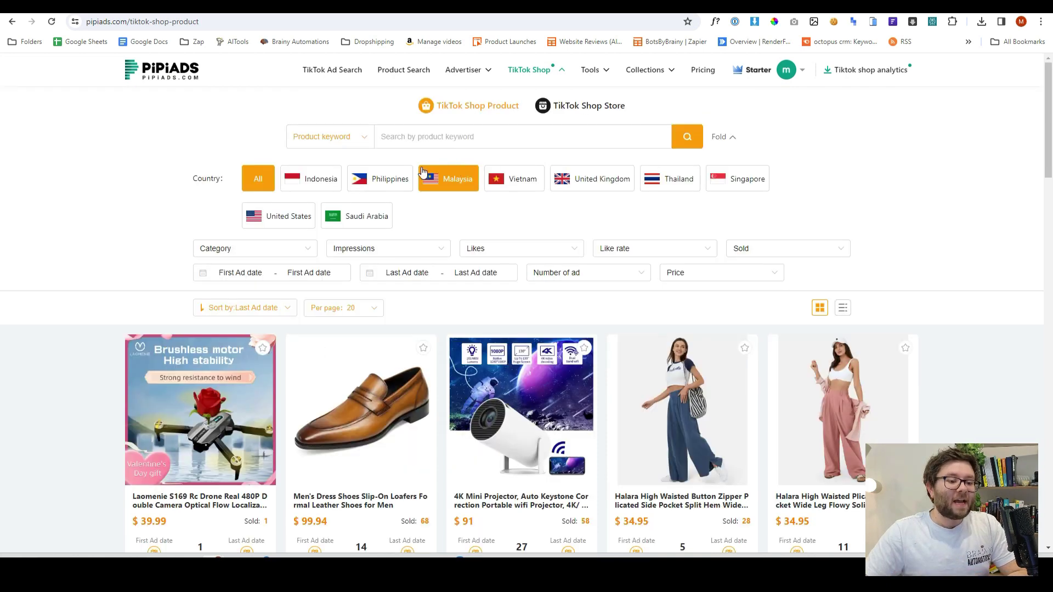
click(571, 179)
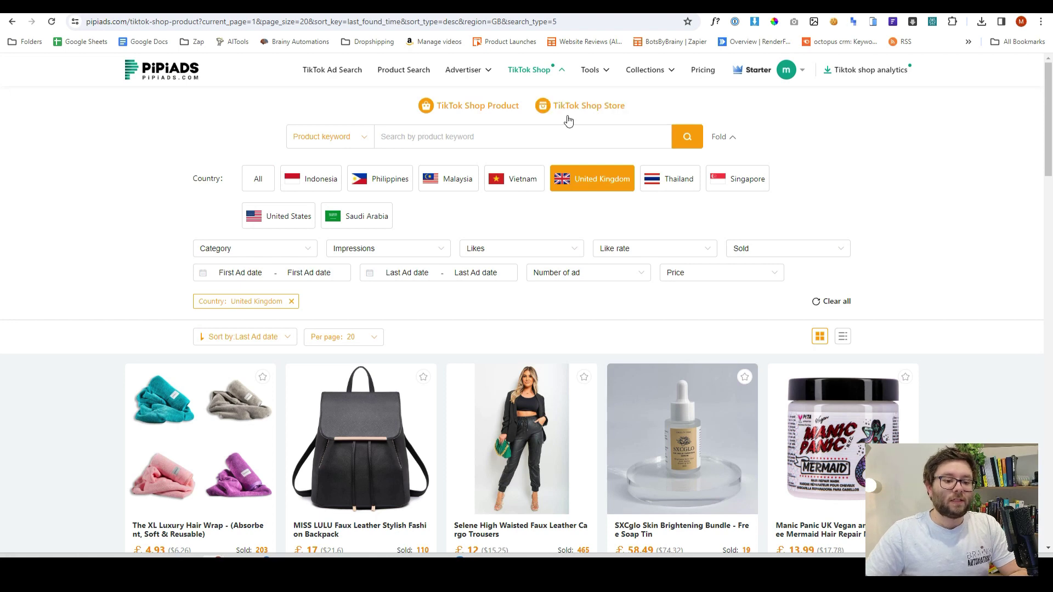
- Show the TikTok Shop Store ranking, listing stores by 30-day impressions
click(582, 105)
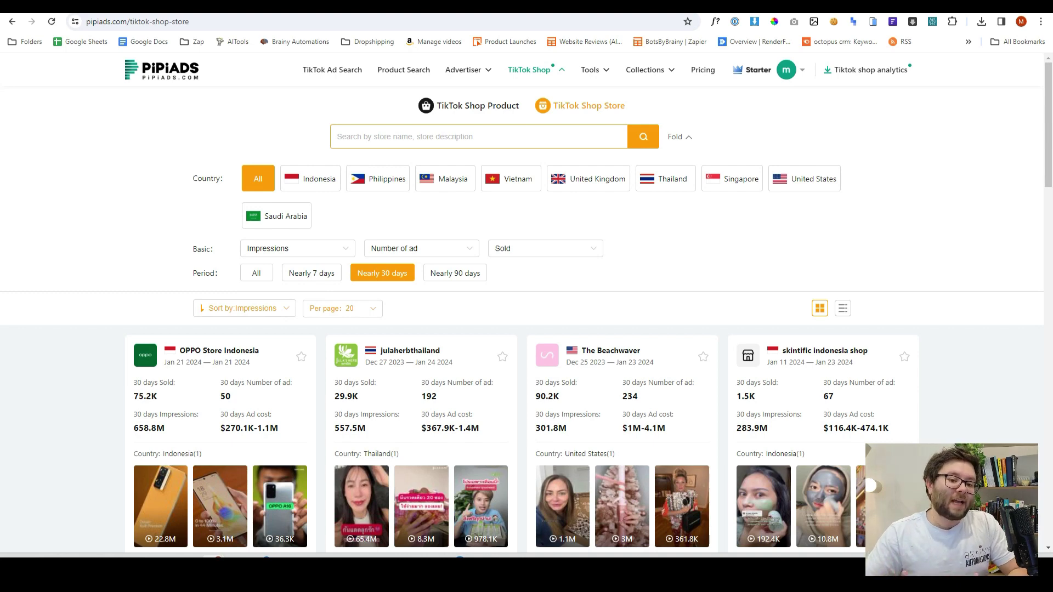
- Display the Tools menu's Free Tools dropdown with its calculators and TikTok ad tools
mouse_move(605, 86)
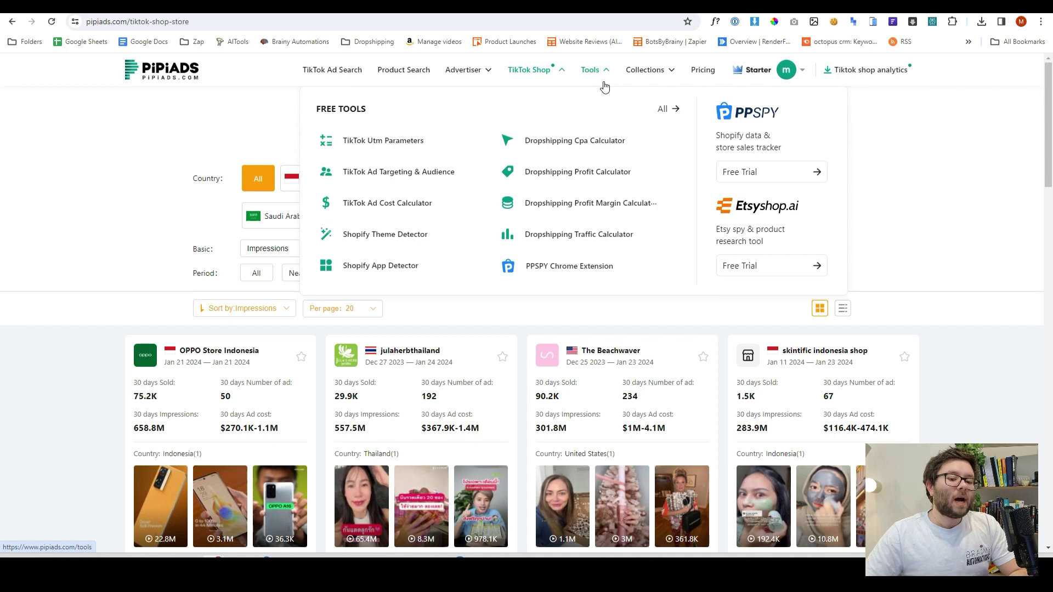